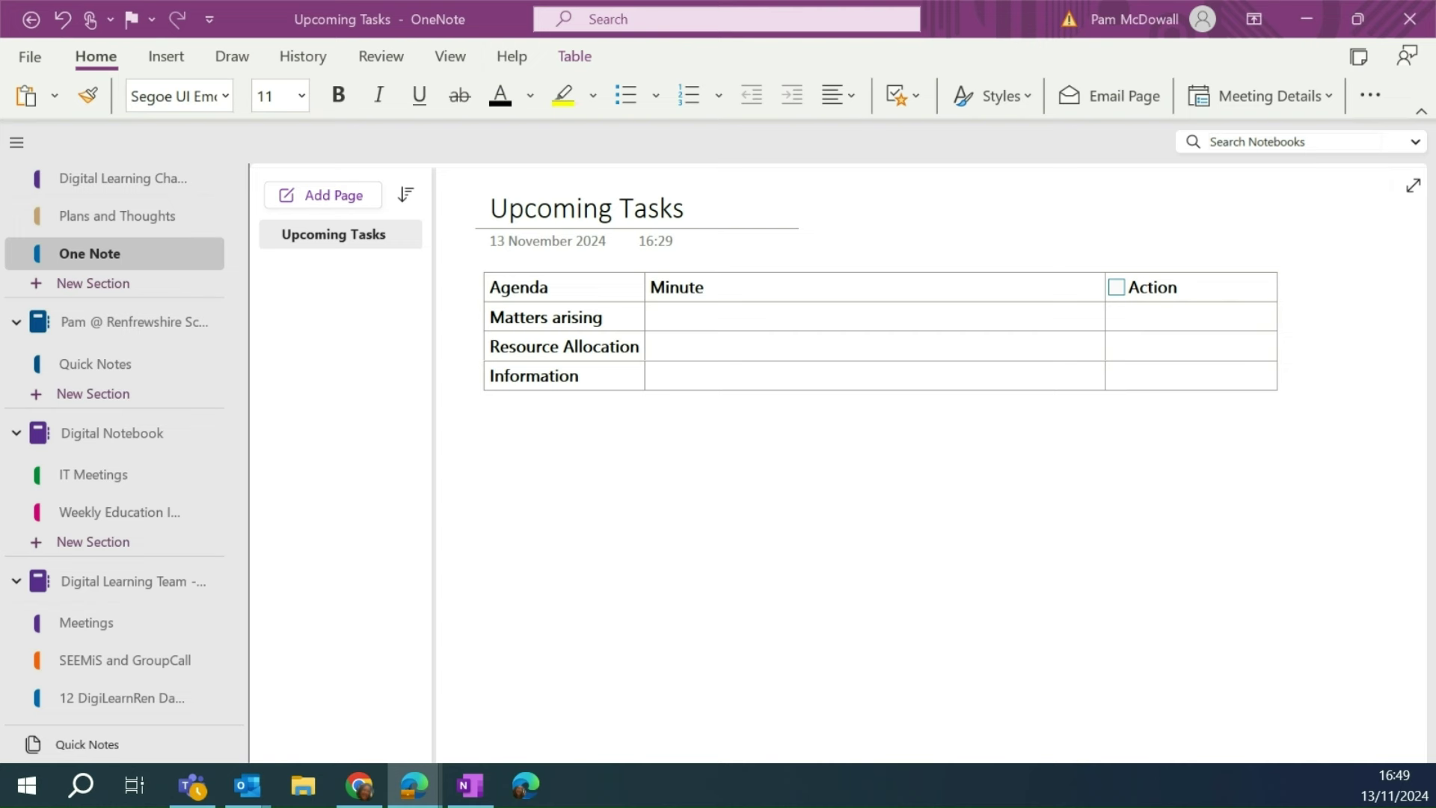
- Try adding the Outlook Tasks command to the Quick Access Toolbar; it is already there
left_click(1207, 314)
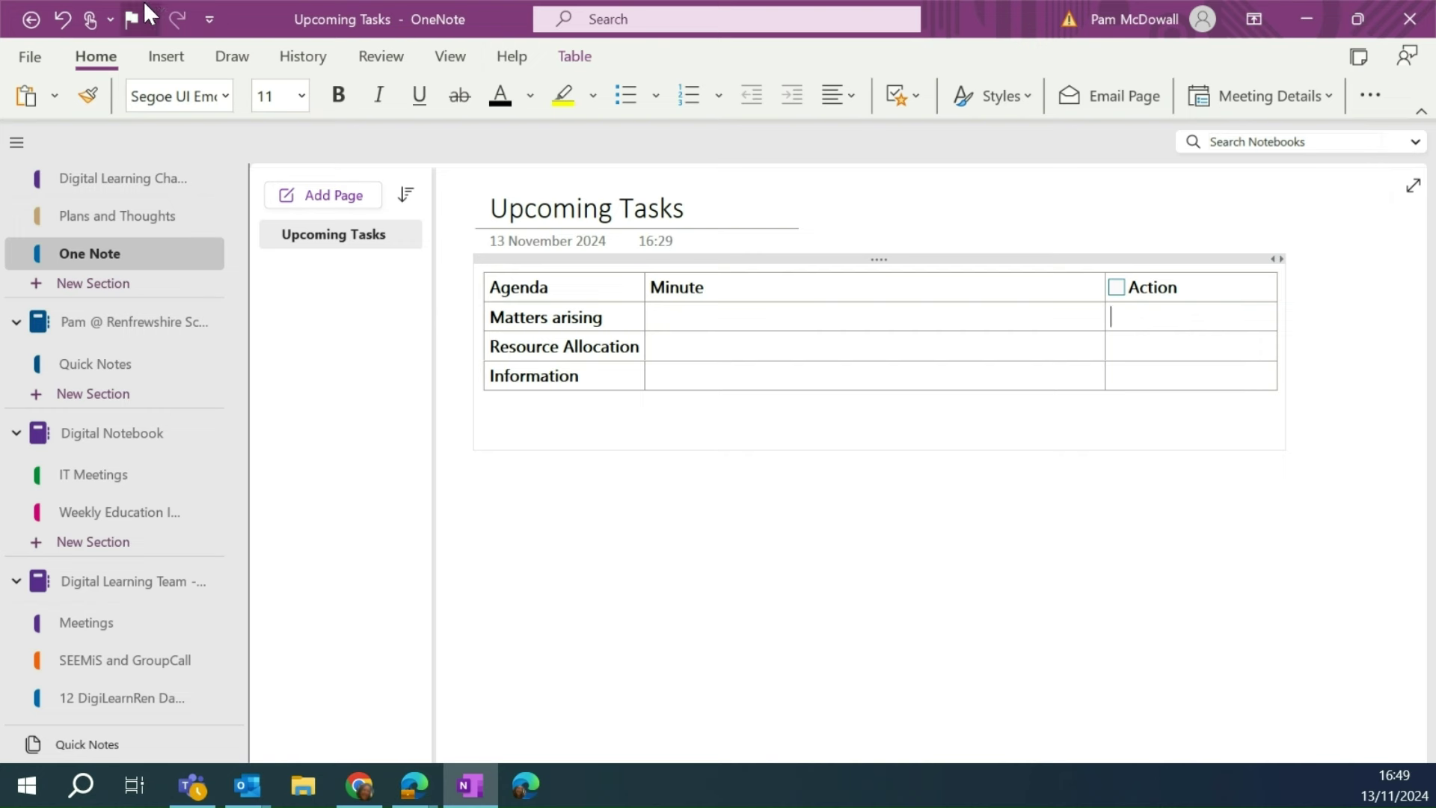
left_click(210, 21)
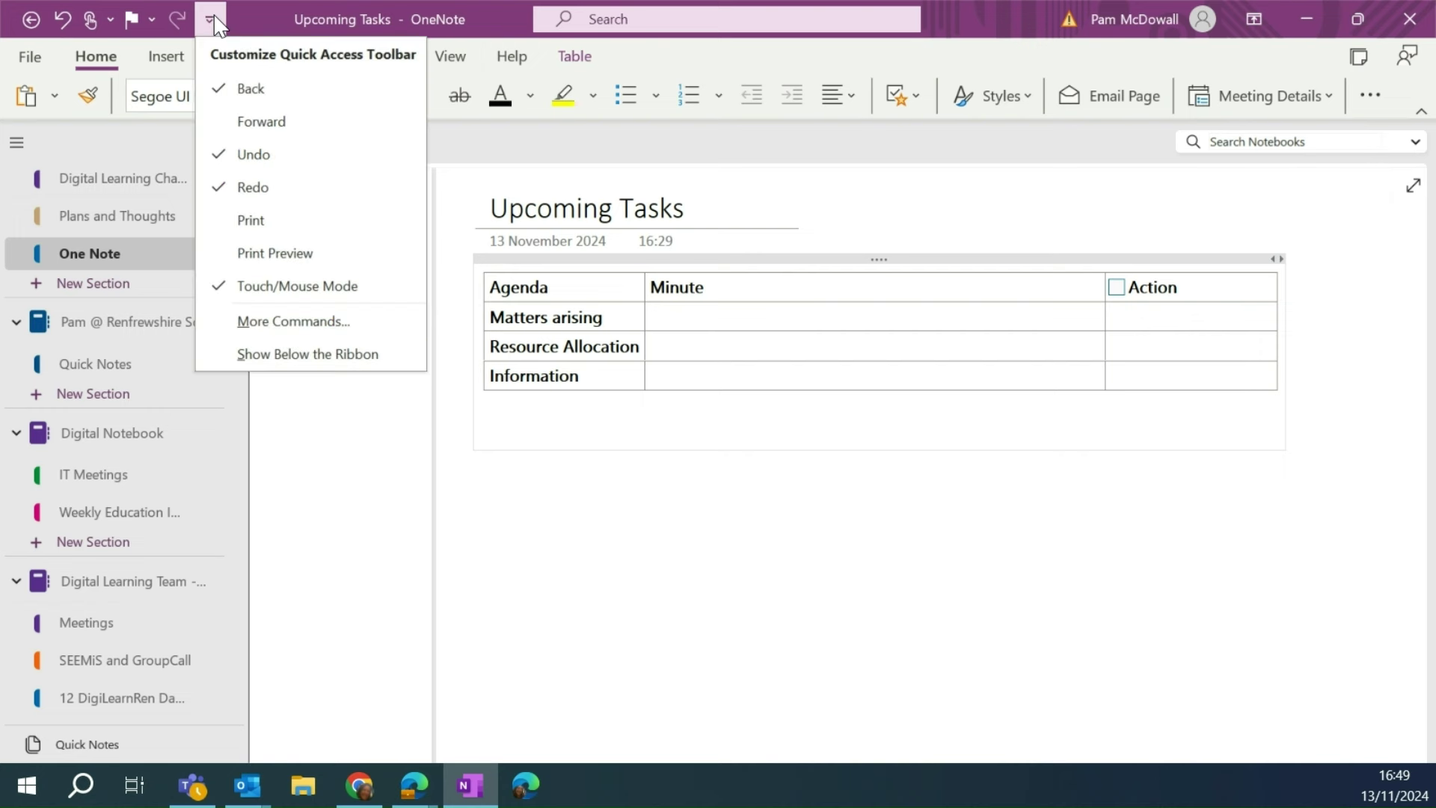
left_click(294, 321)
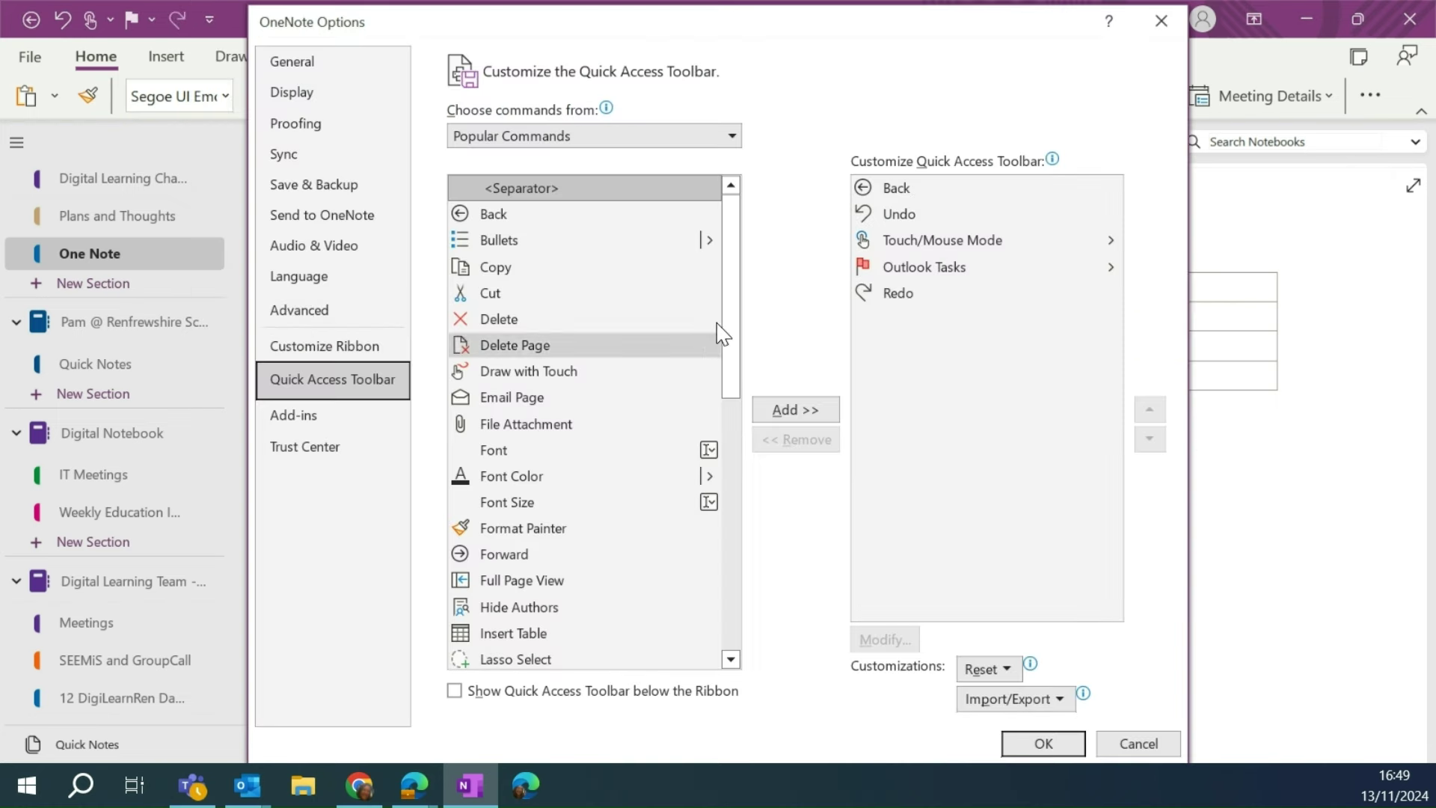
left_click_drag(741, 295, 737, 425)
left_click(553, 510)
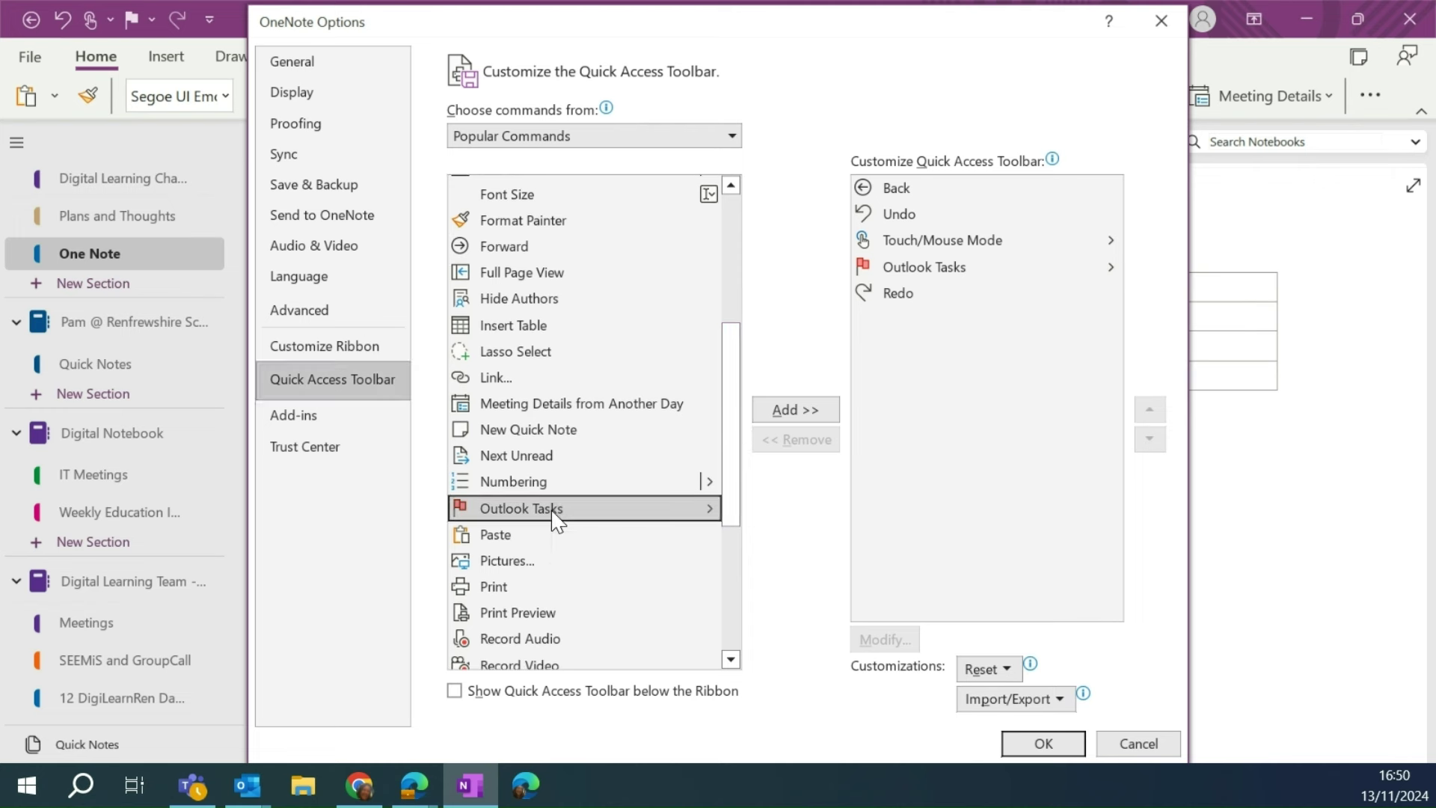
left_click(791, 416)
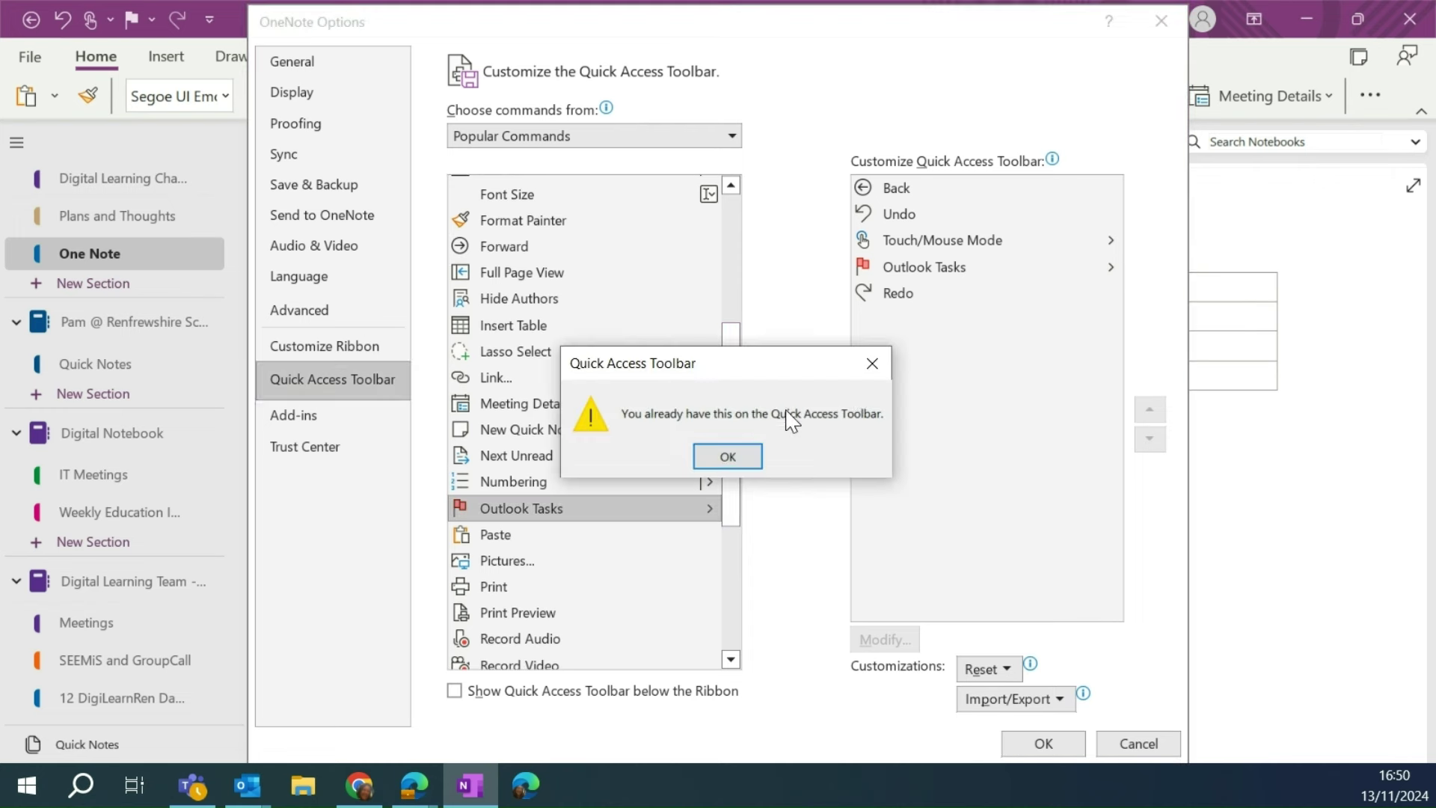
left_click(715, 457)
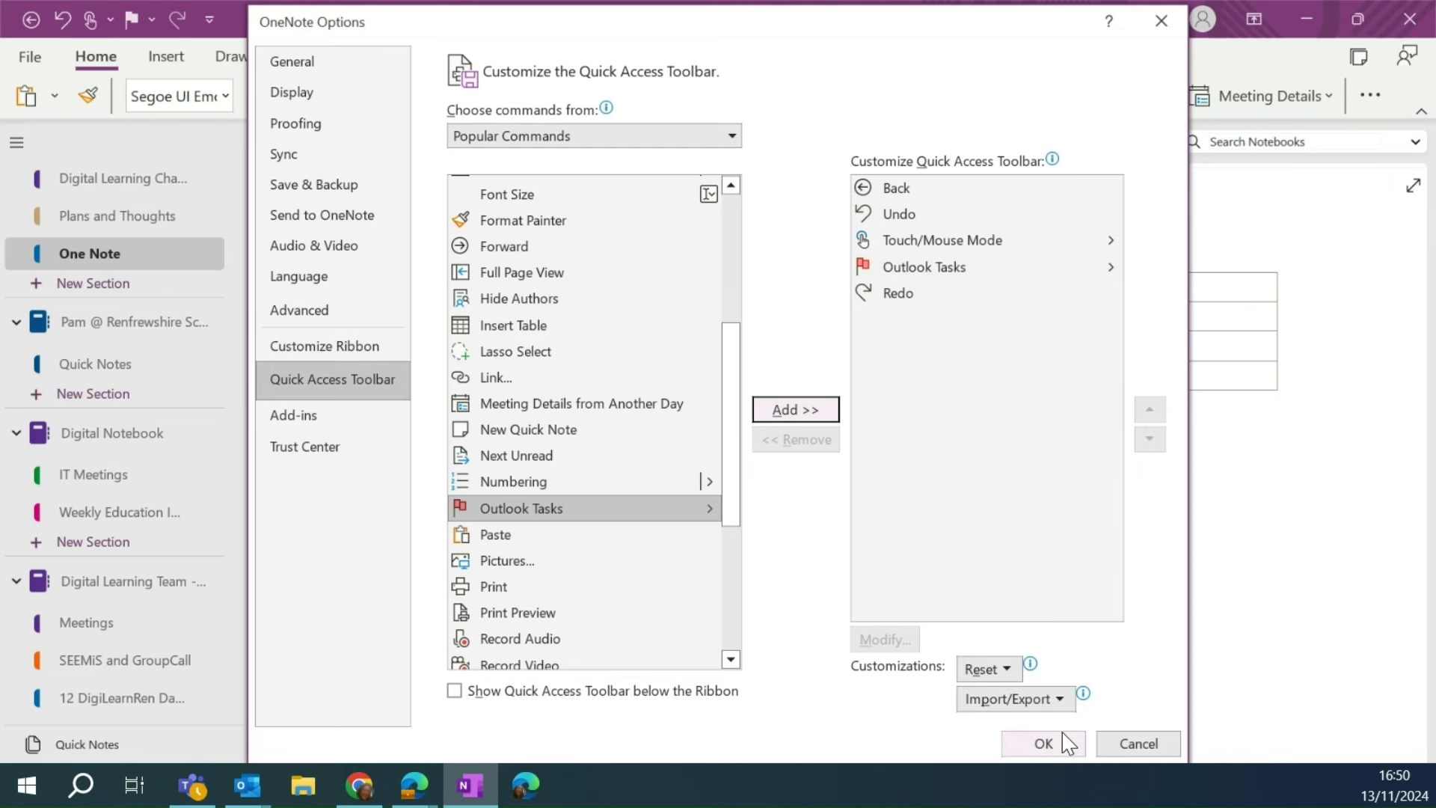
left_click(1044, 744)
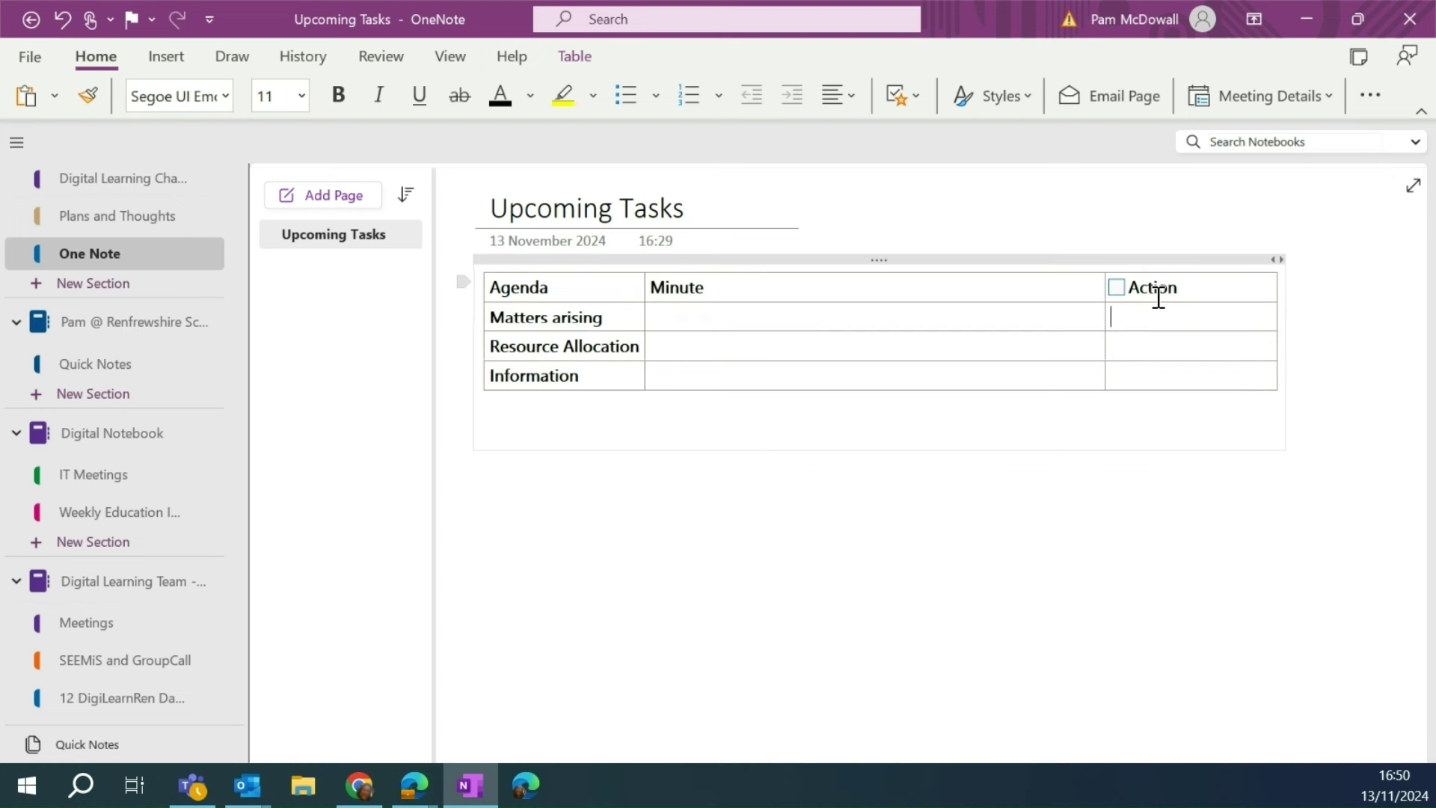
- Enter the ASN allocation follow-up, parent call about support, and SLT information-sharing actions
type("Speak to Ja")
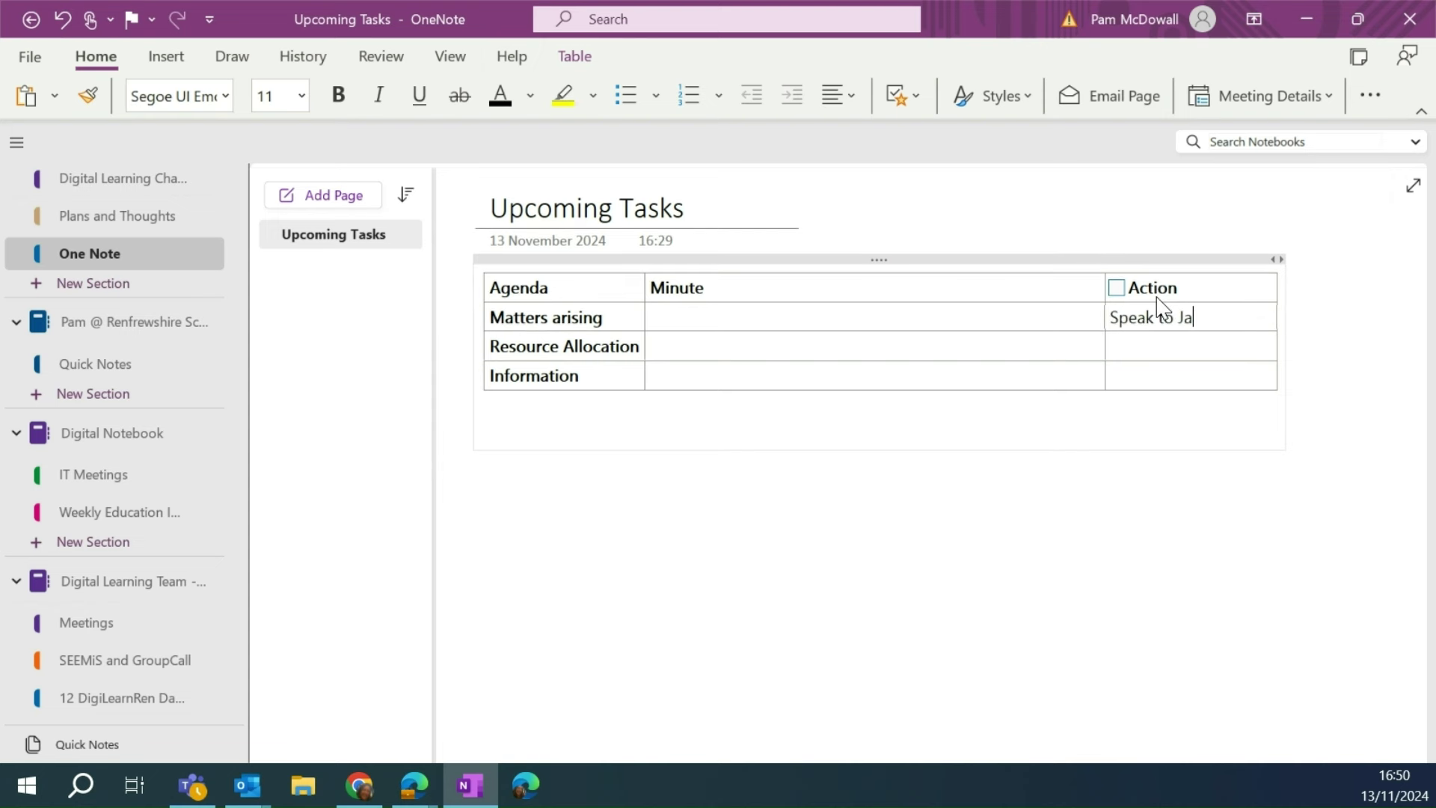
type("nice re ASN allocation")
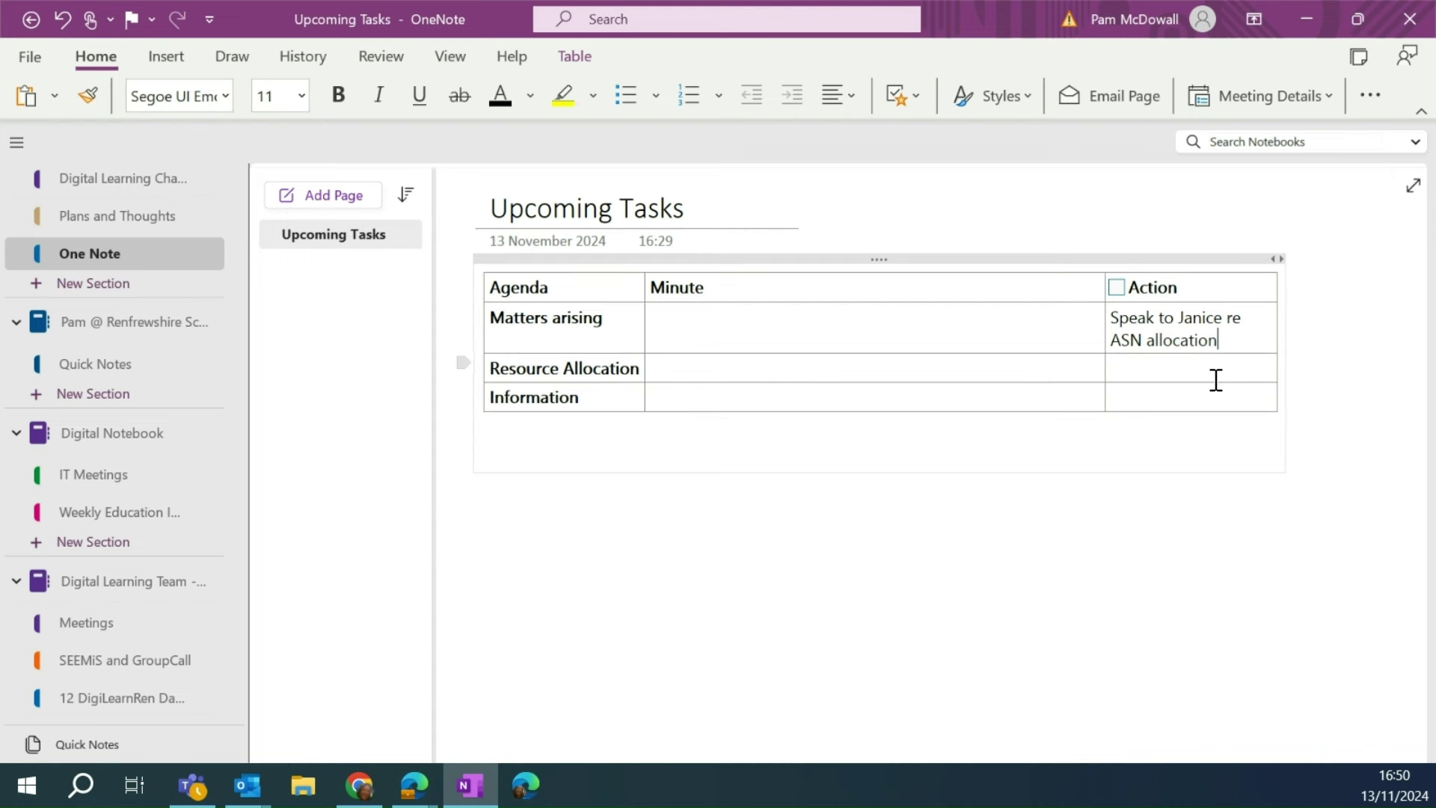
left_click(1204, 376)
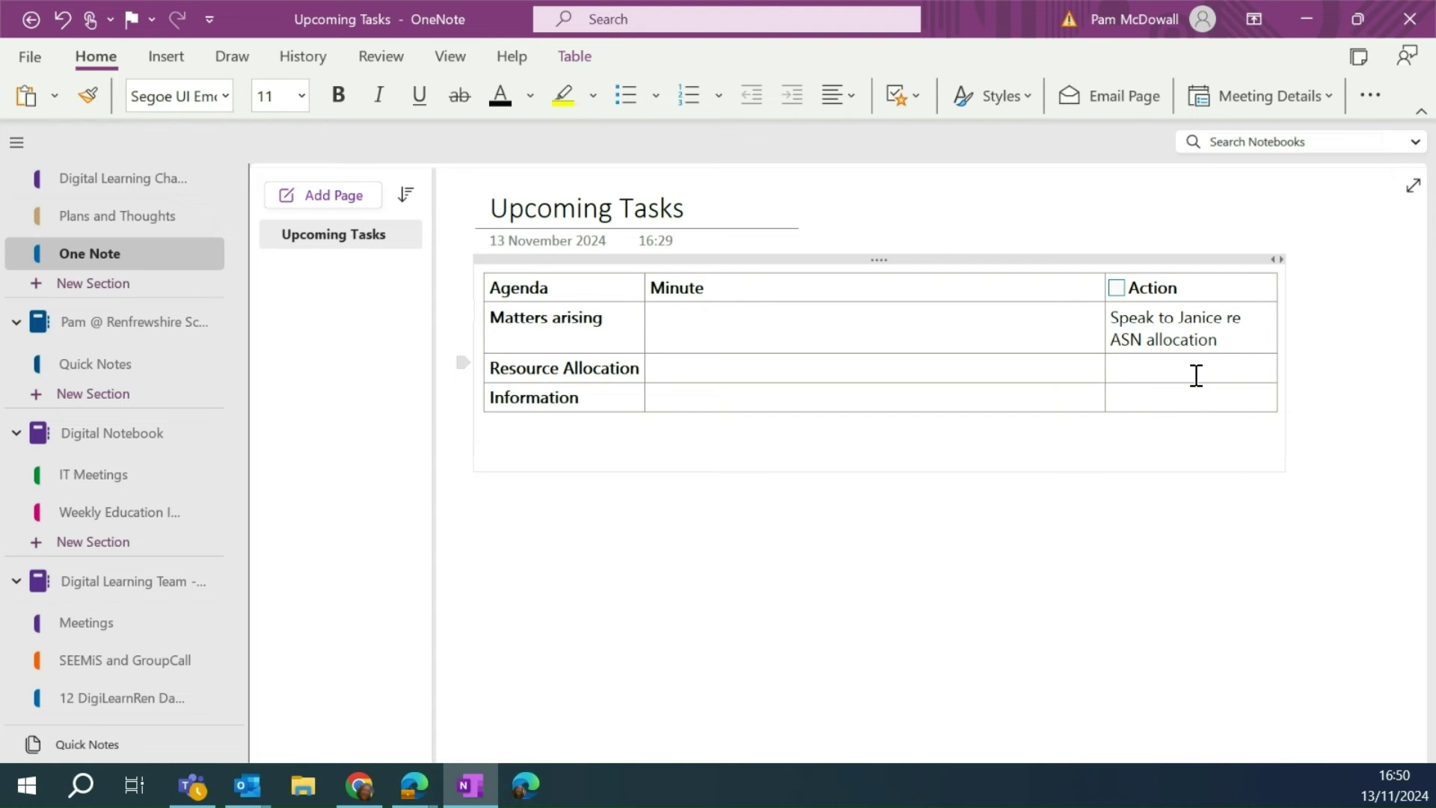
type("Phone")
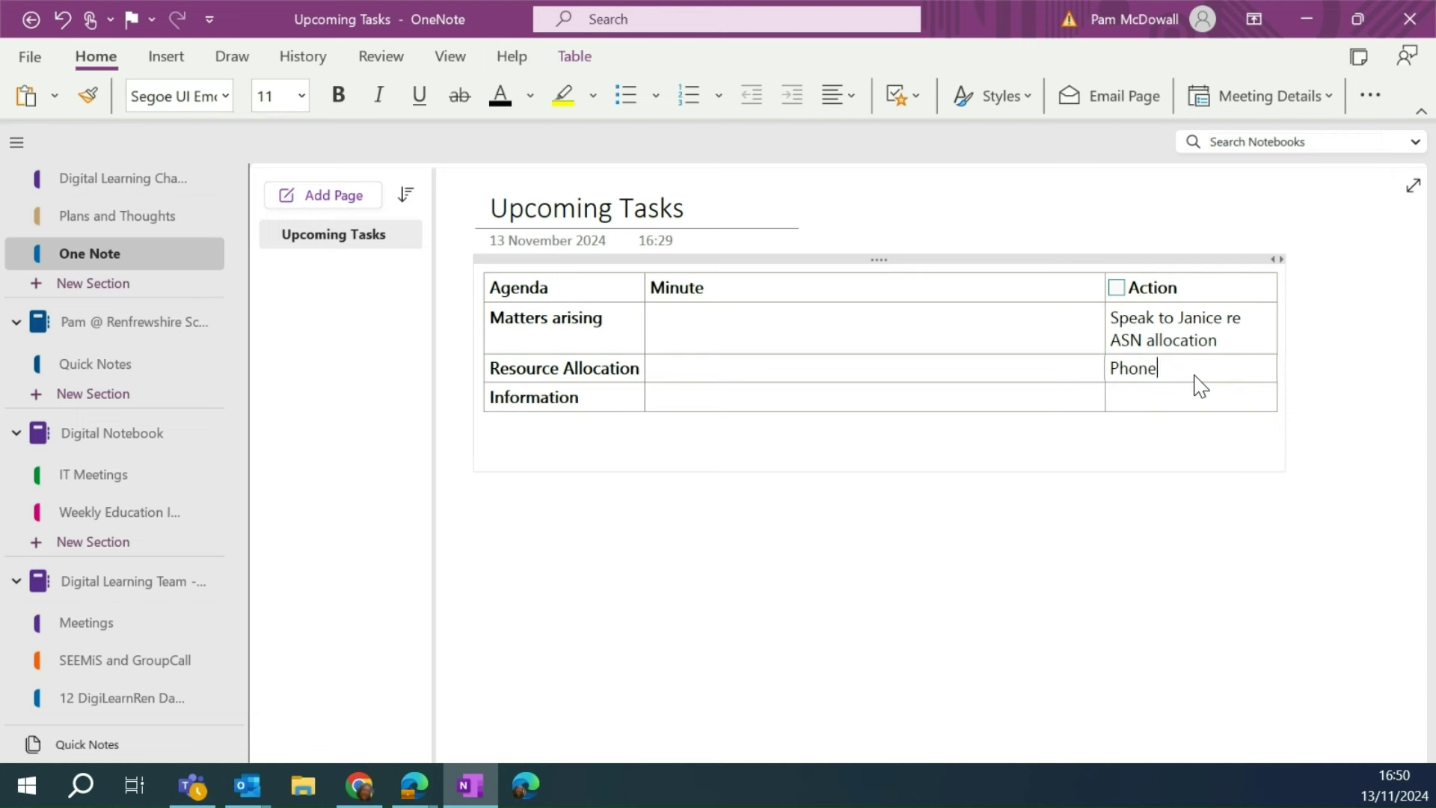
type(" John's mu m to discuss s")
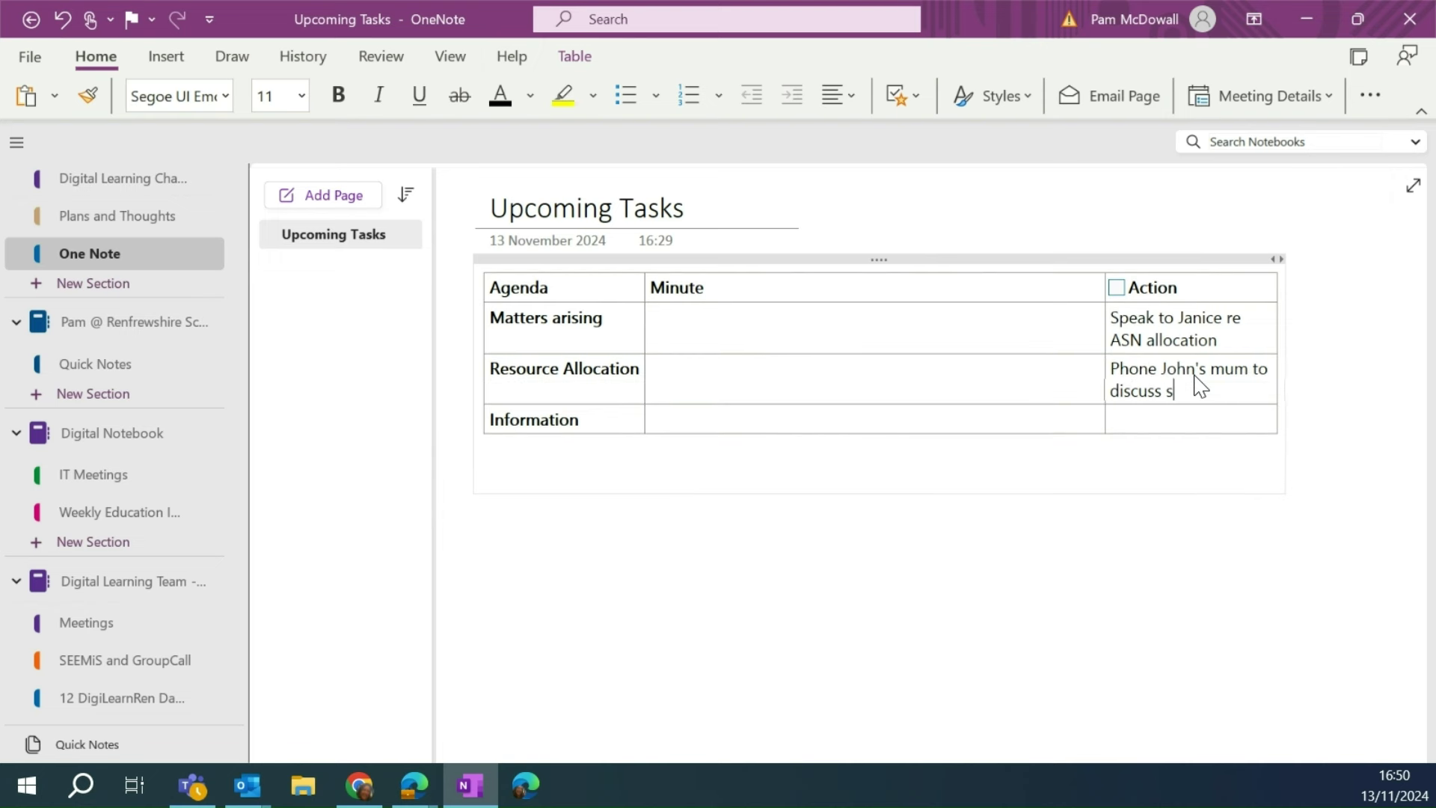
type("upper")
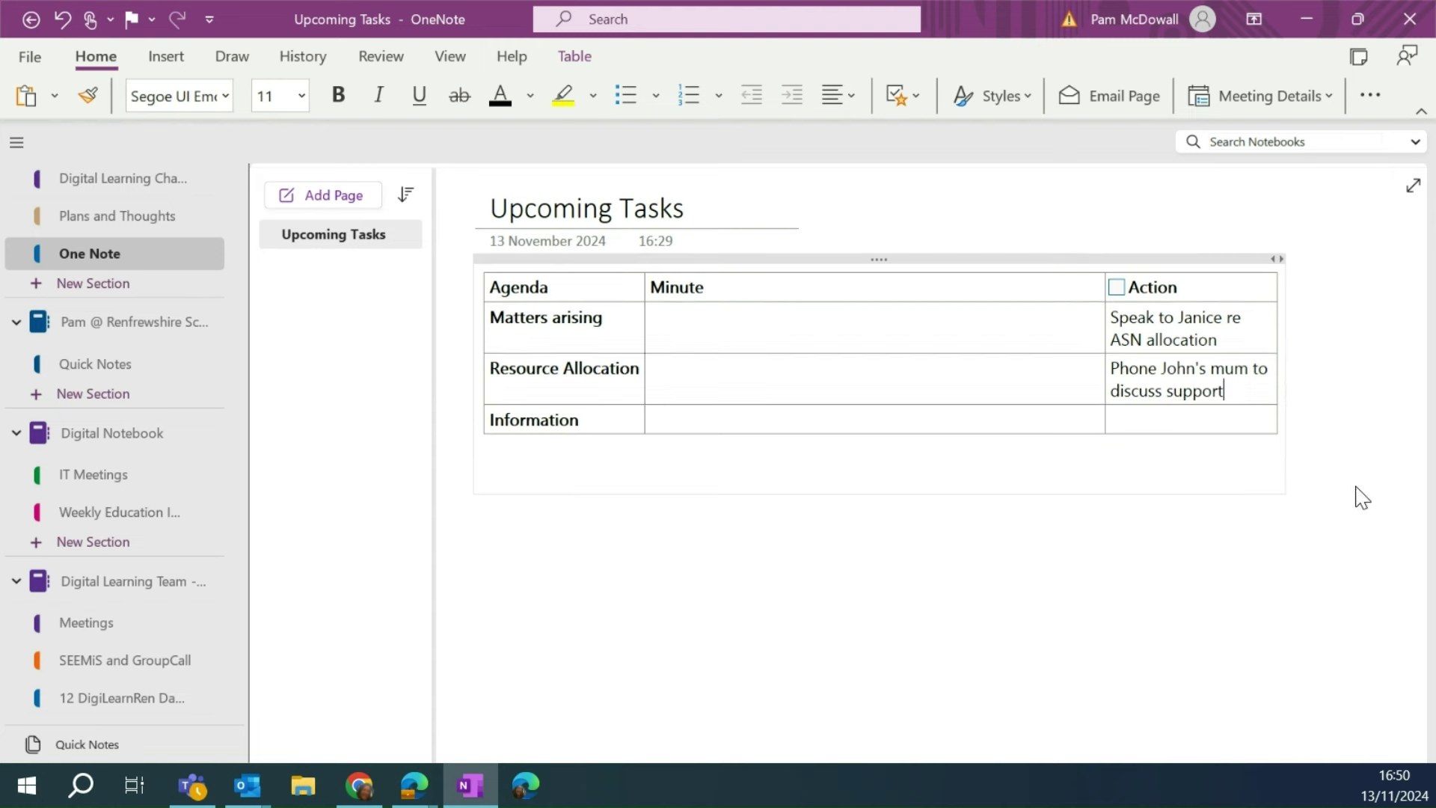
left_click(1218, 430)
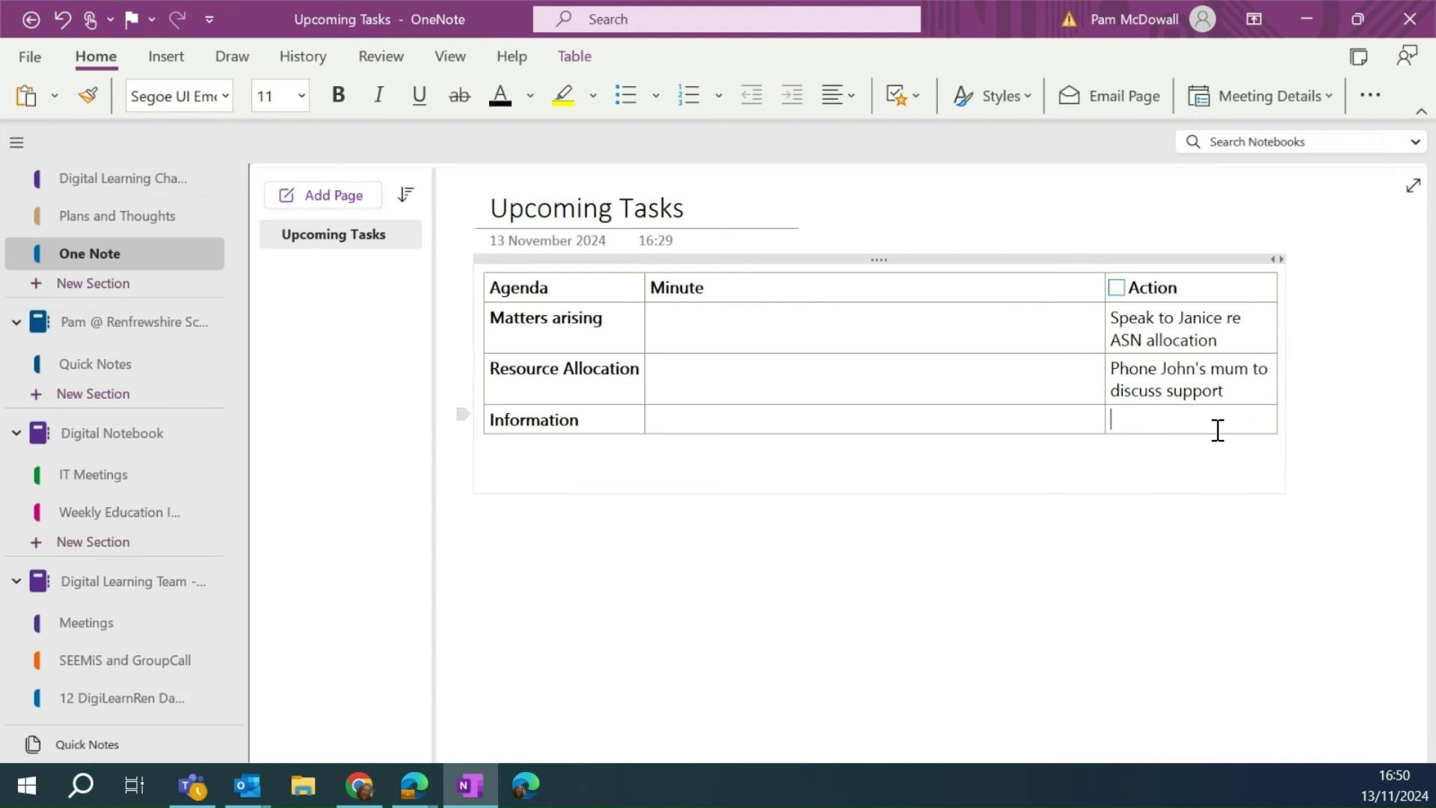
type("Speak t")
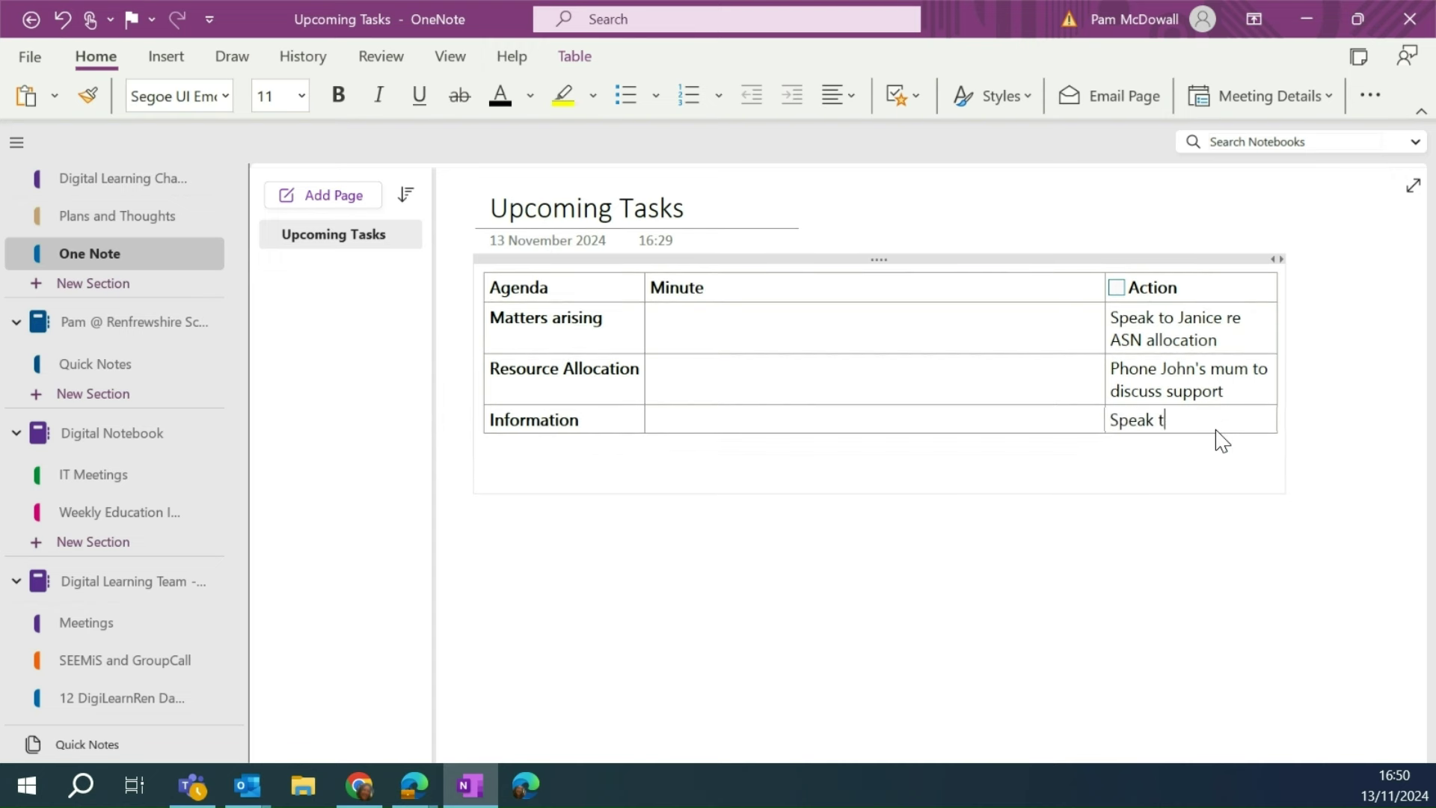
type("o SLT re next ste")
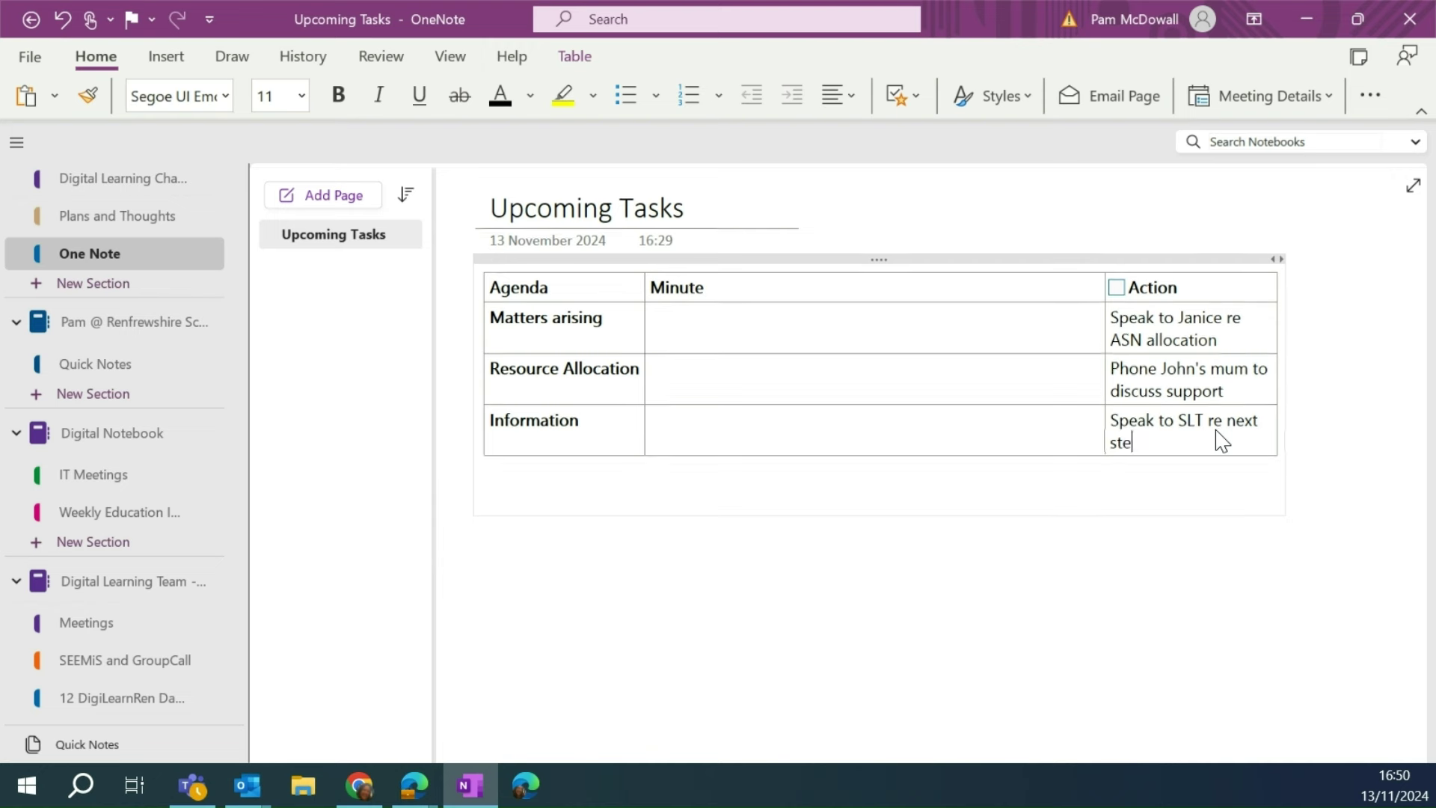
type("ps in sharing information")
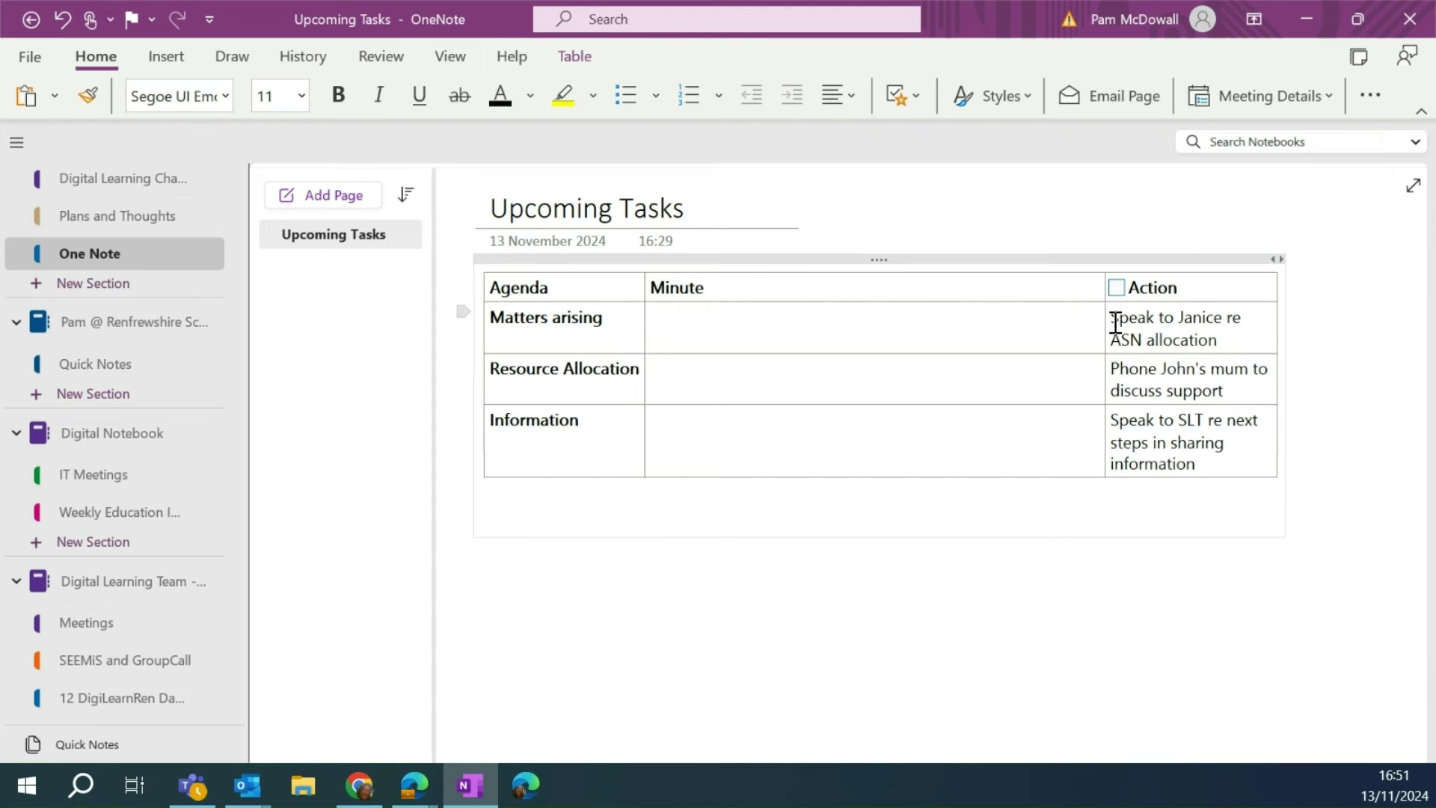
- Flag the actions as Outlook tasks: first due Today, second Tomorrow, third Custom
left_click(152, 16)
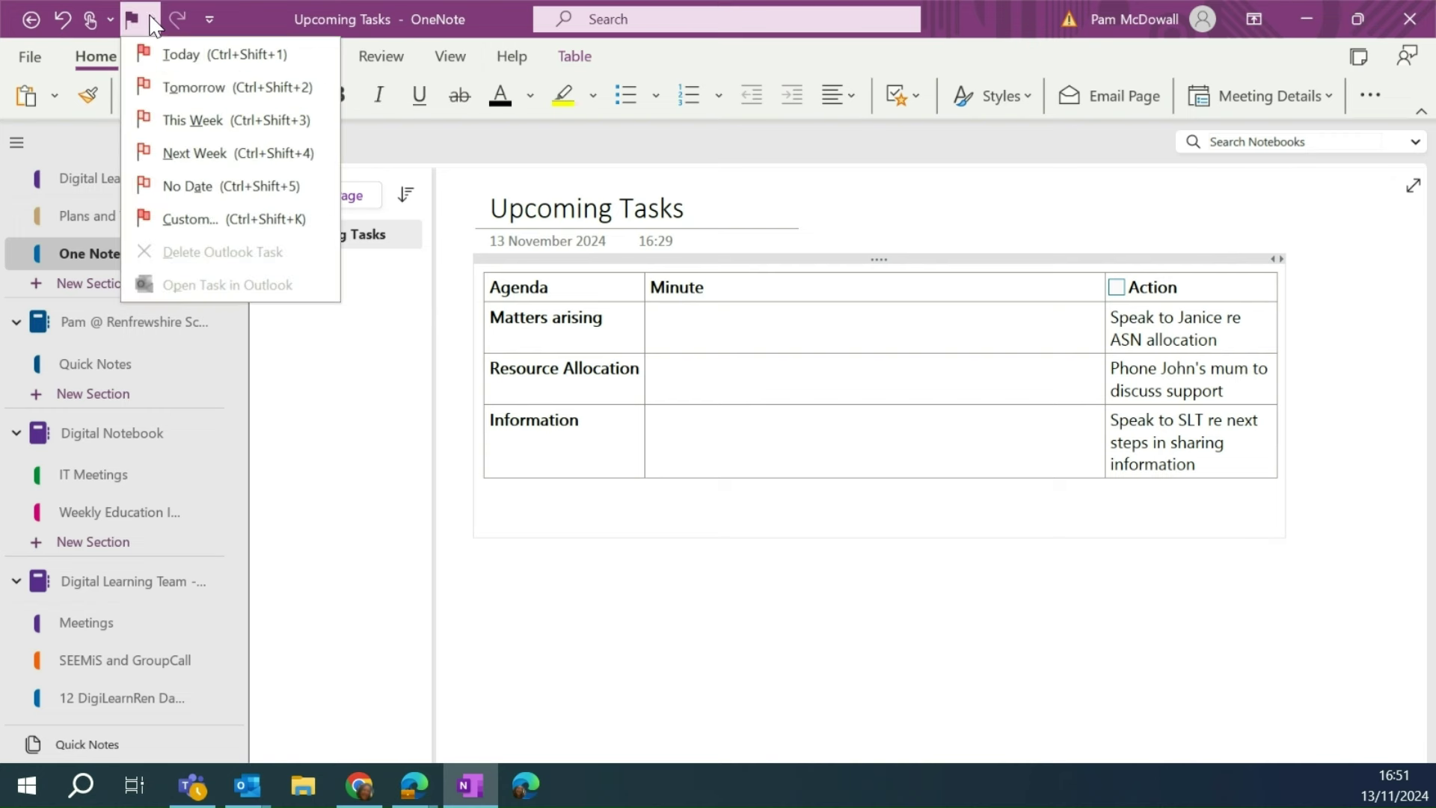
left_click(183, 55)
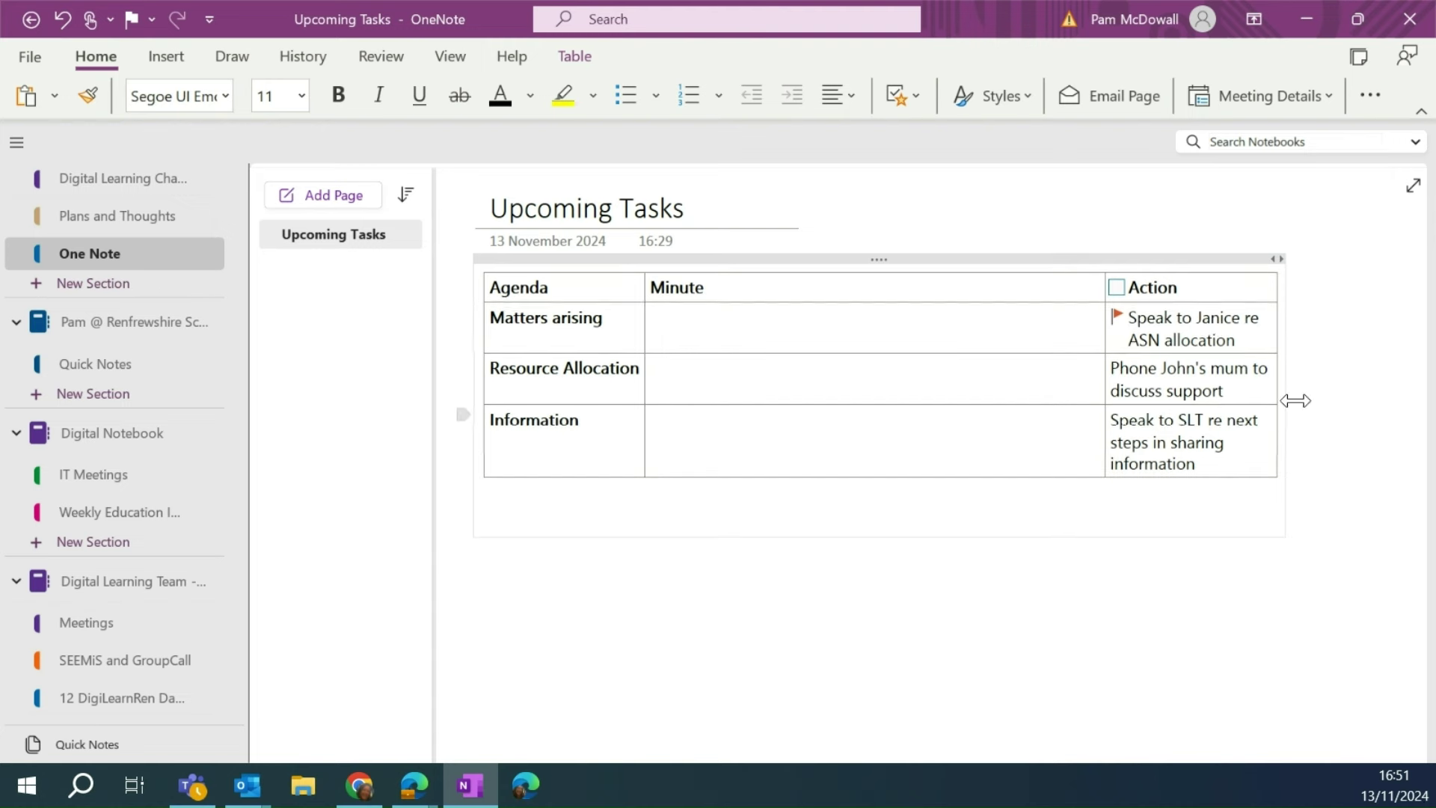
left_click(151, 19)
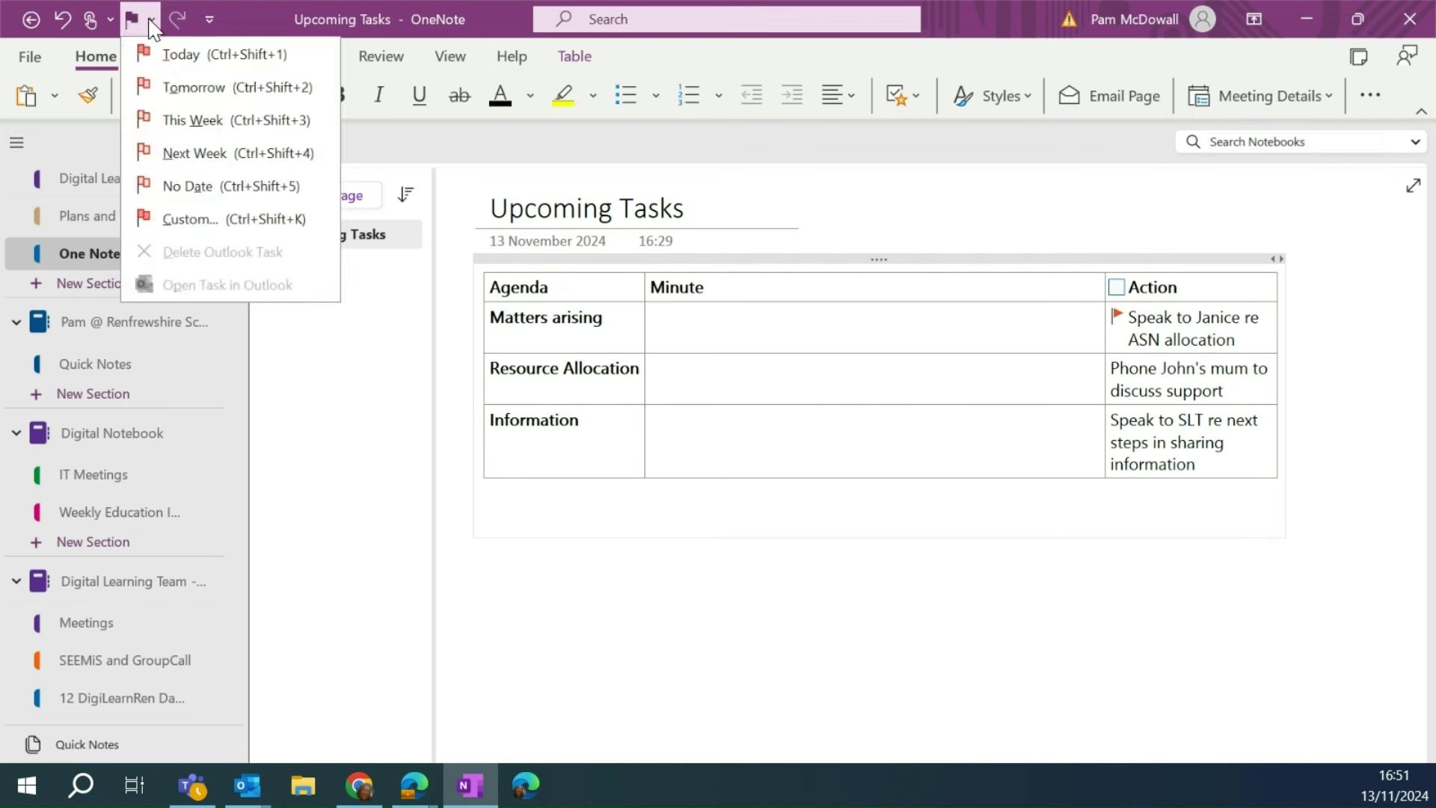
left_click(187, 88)
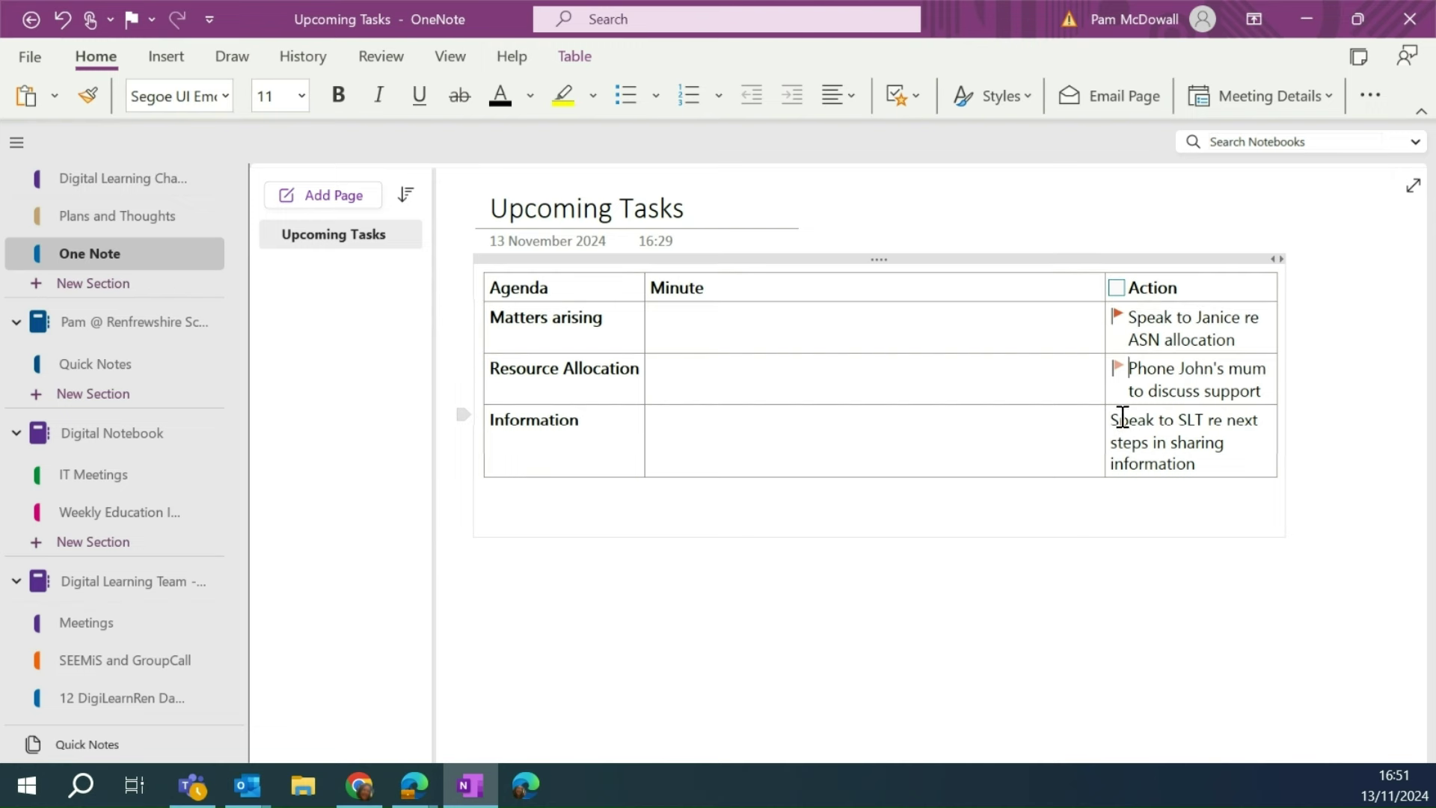
left_click(1114, 419)
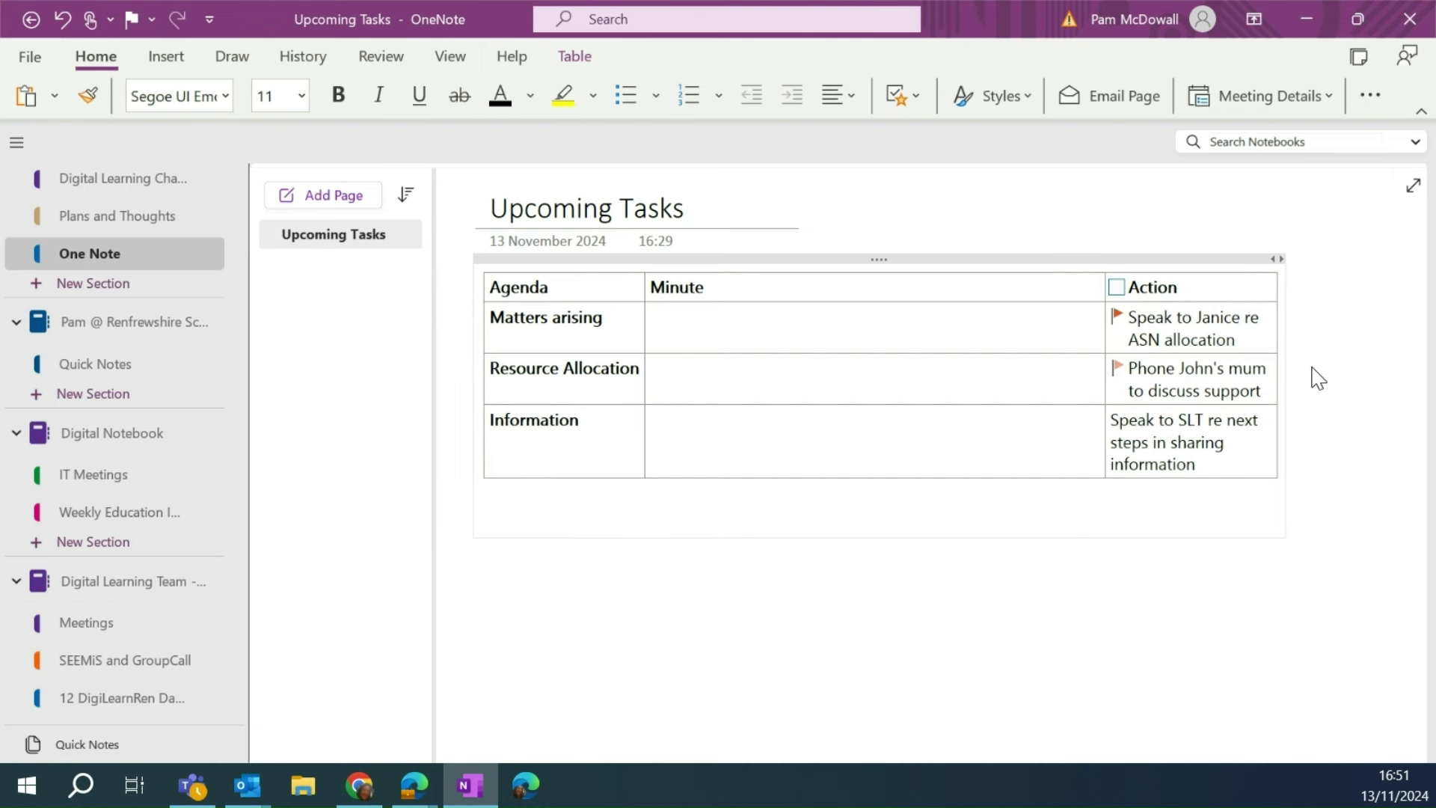
left_click(158, 18)
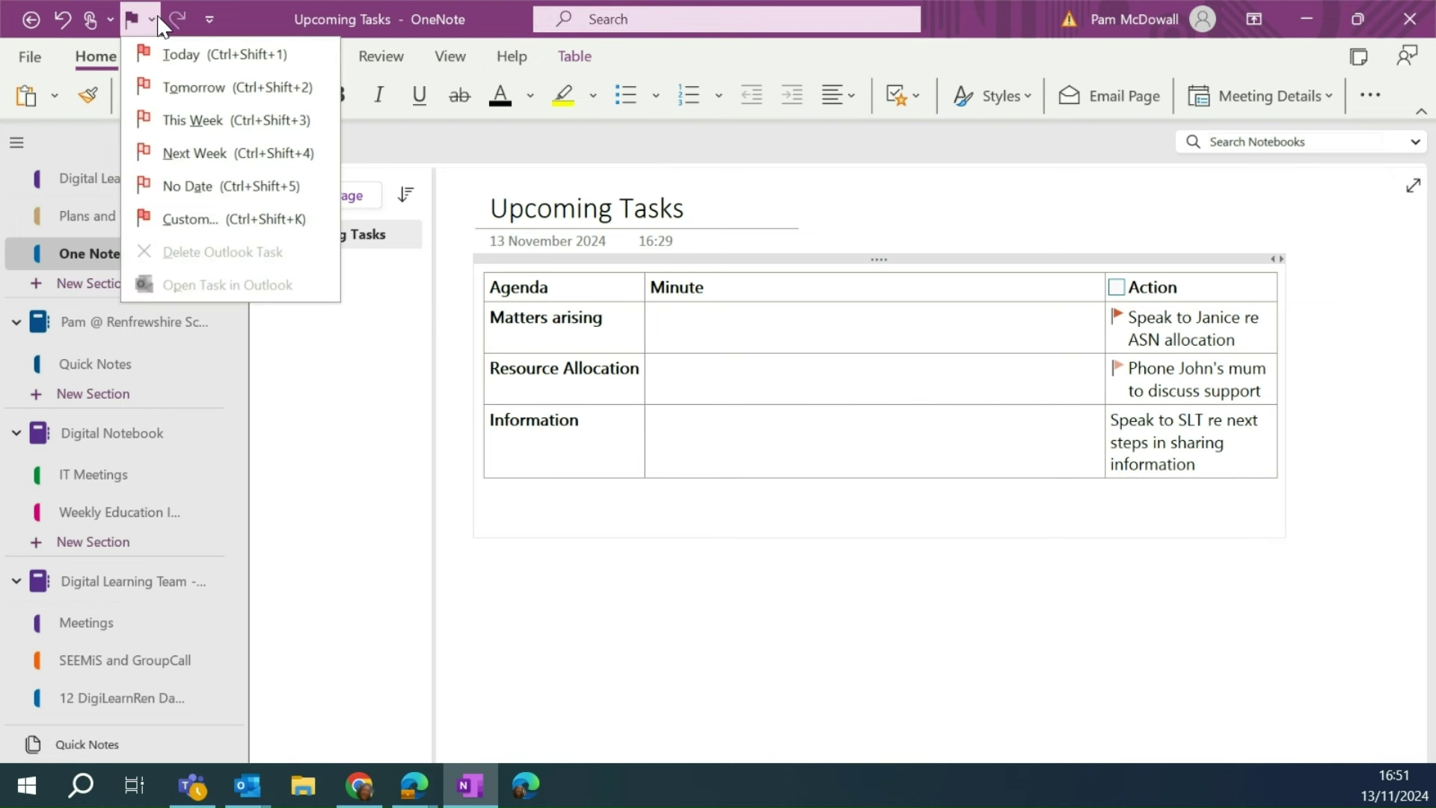
left_click(248, 232)
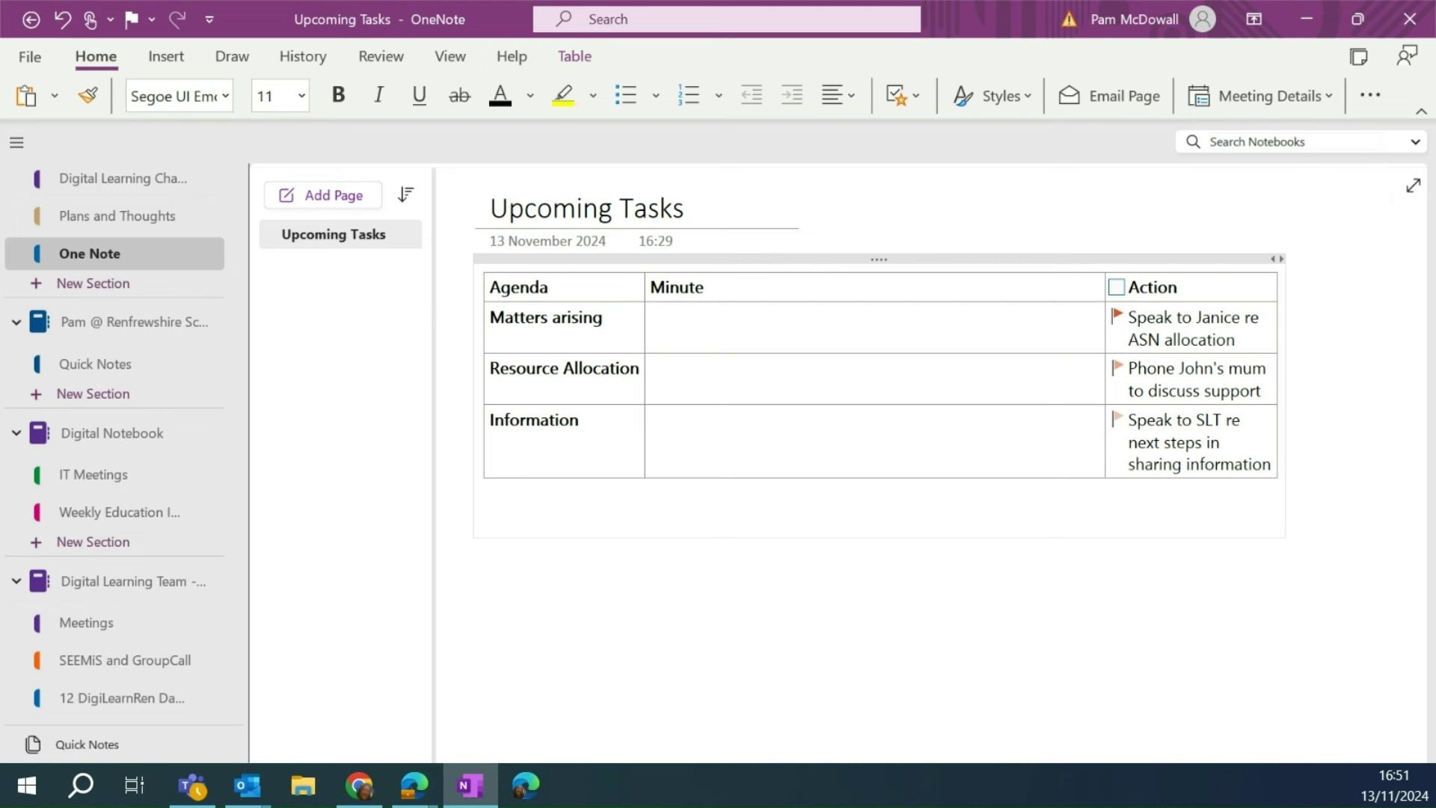
- Open the SLT task in Outlook, set its start to Monday 18 November 2024, and save it
key("alt+Tab")
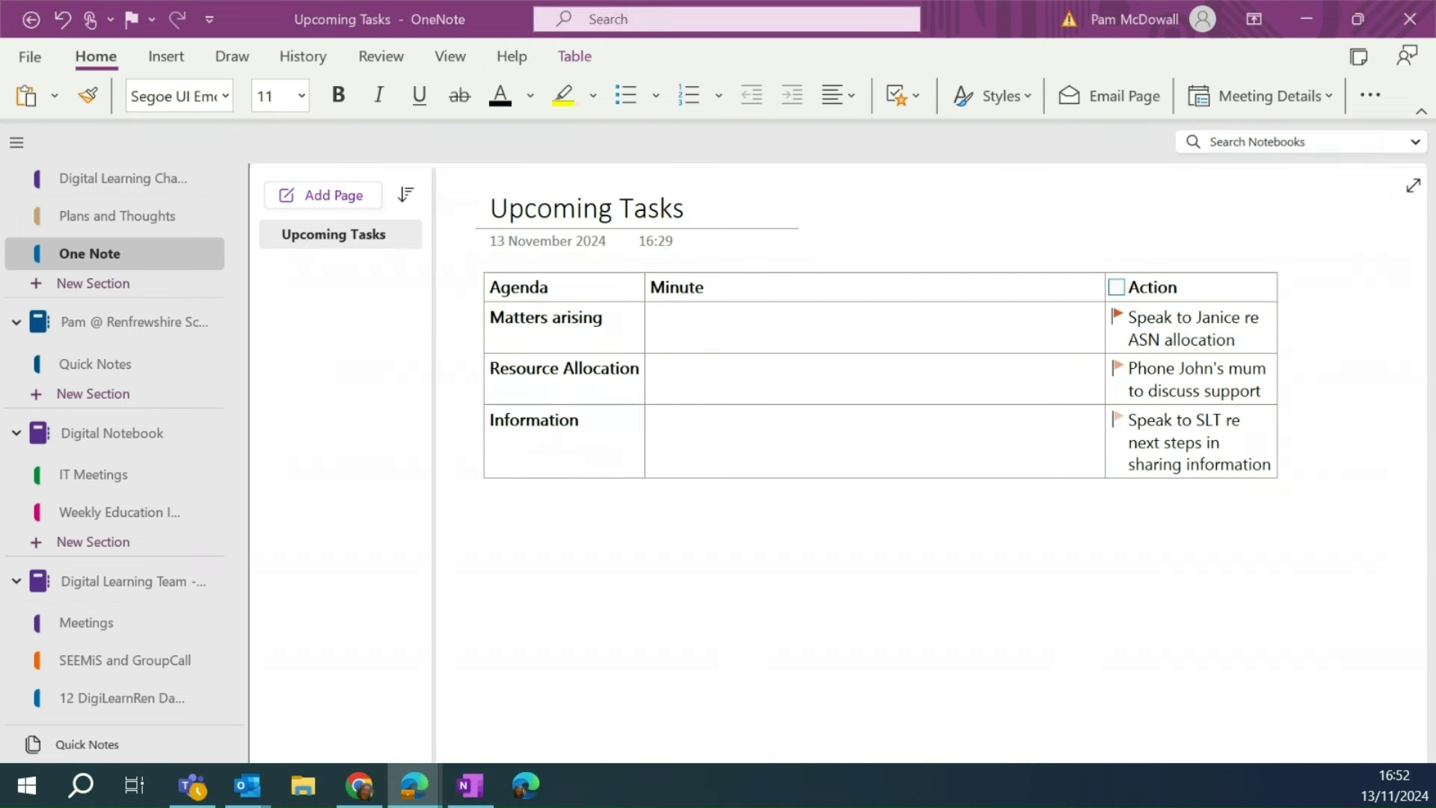
left_click(142, 12)
left_click(153, 17)
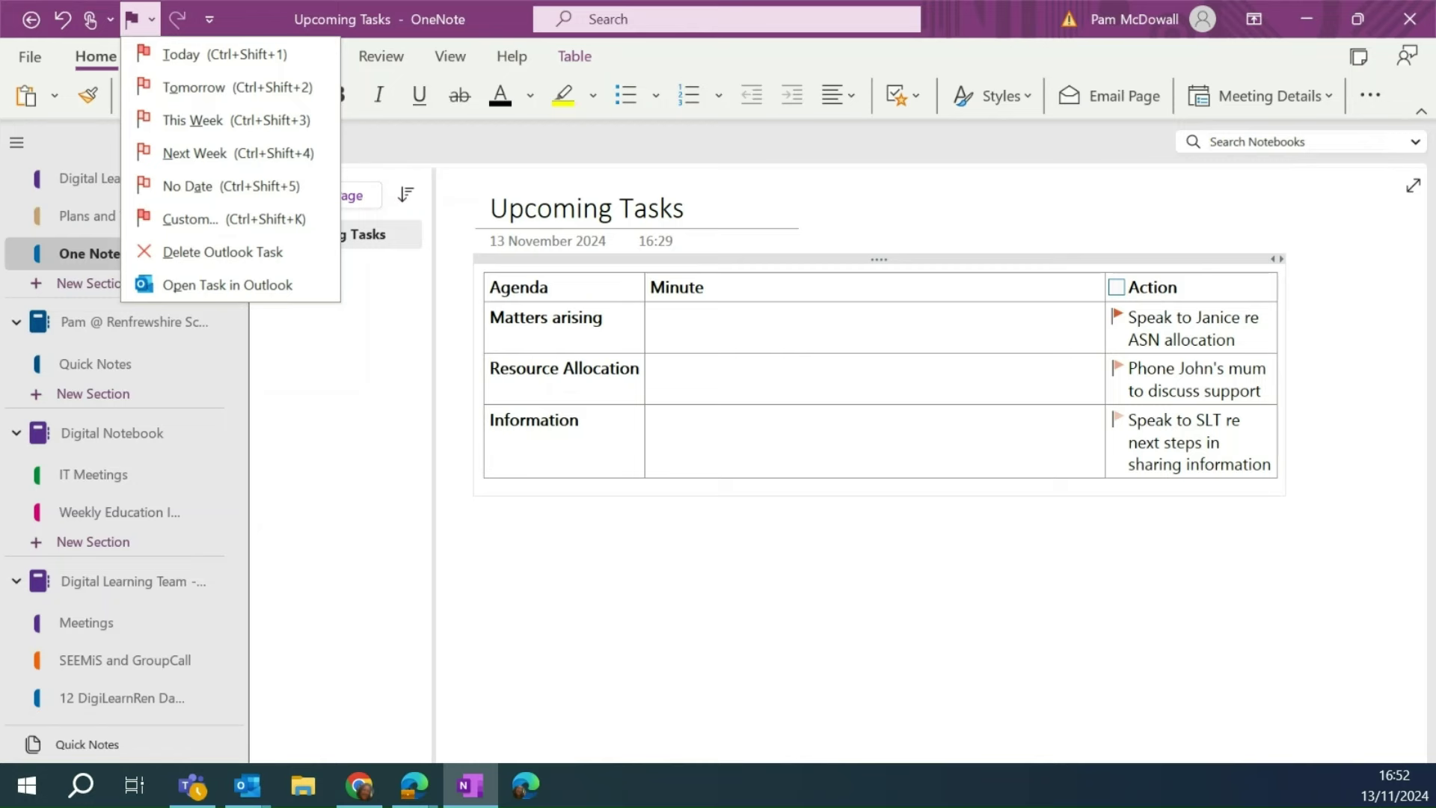
left_click(228, 284)
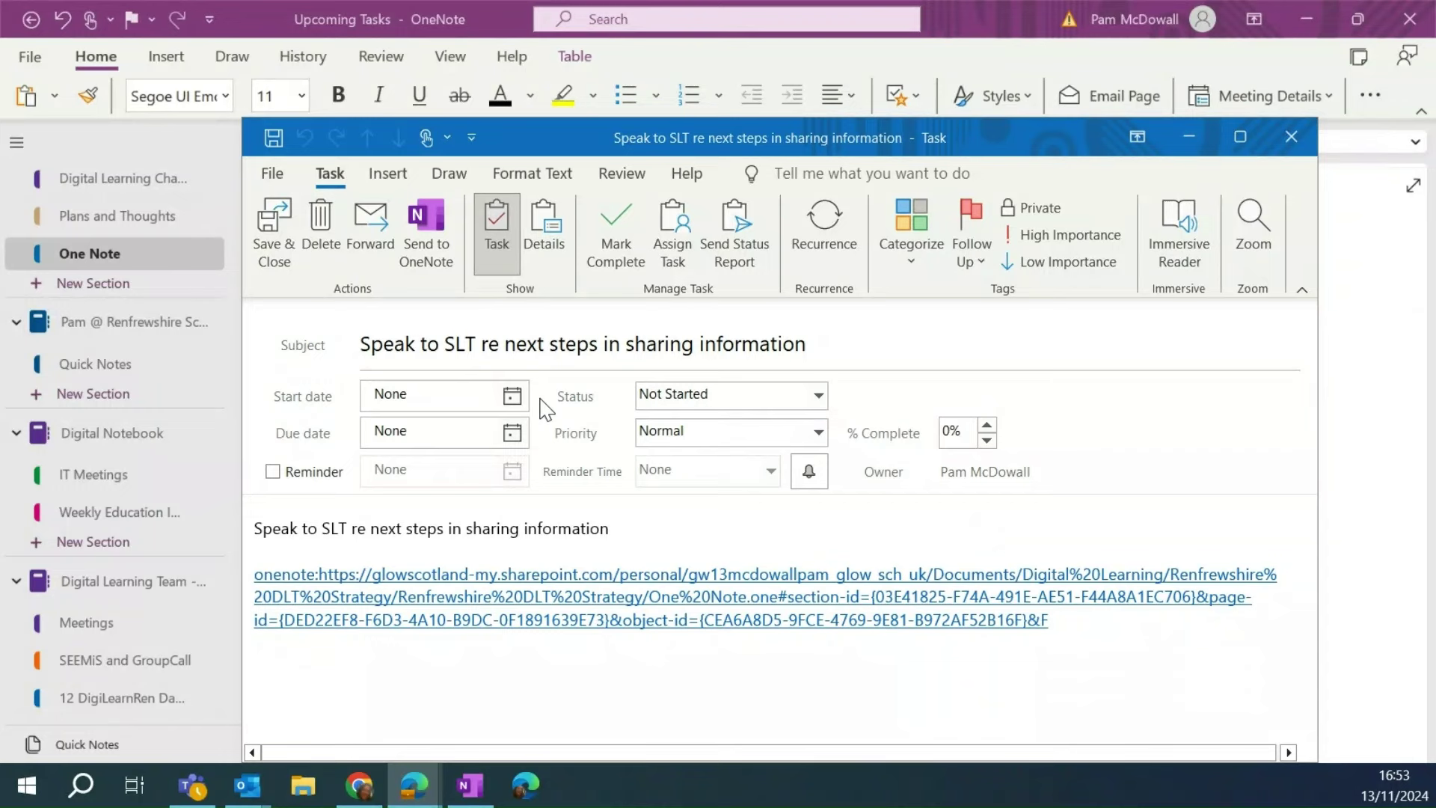
left_click(512, 396)
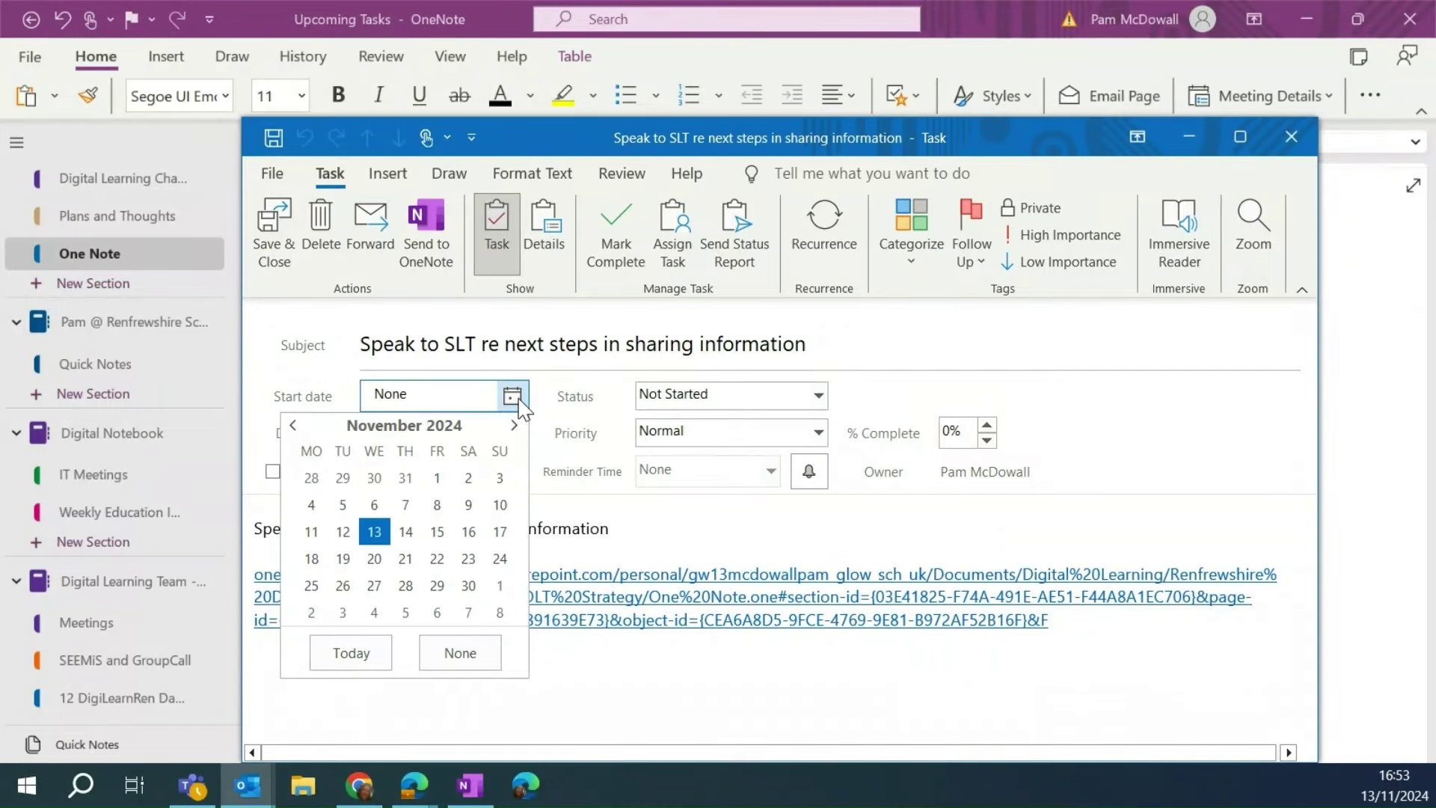
left_click(312, 559)
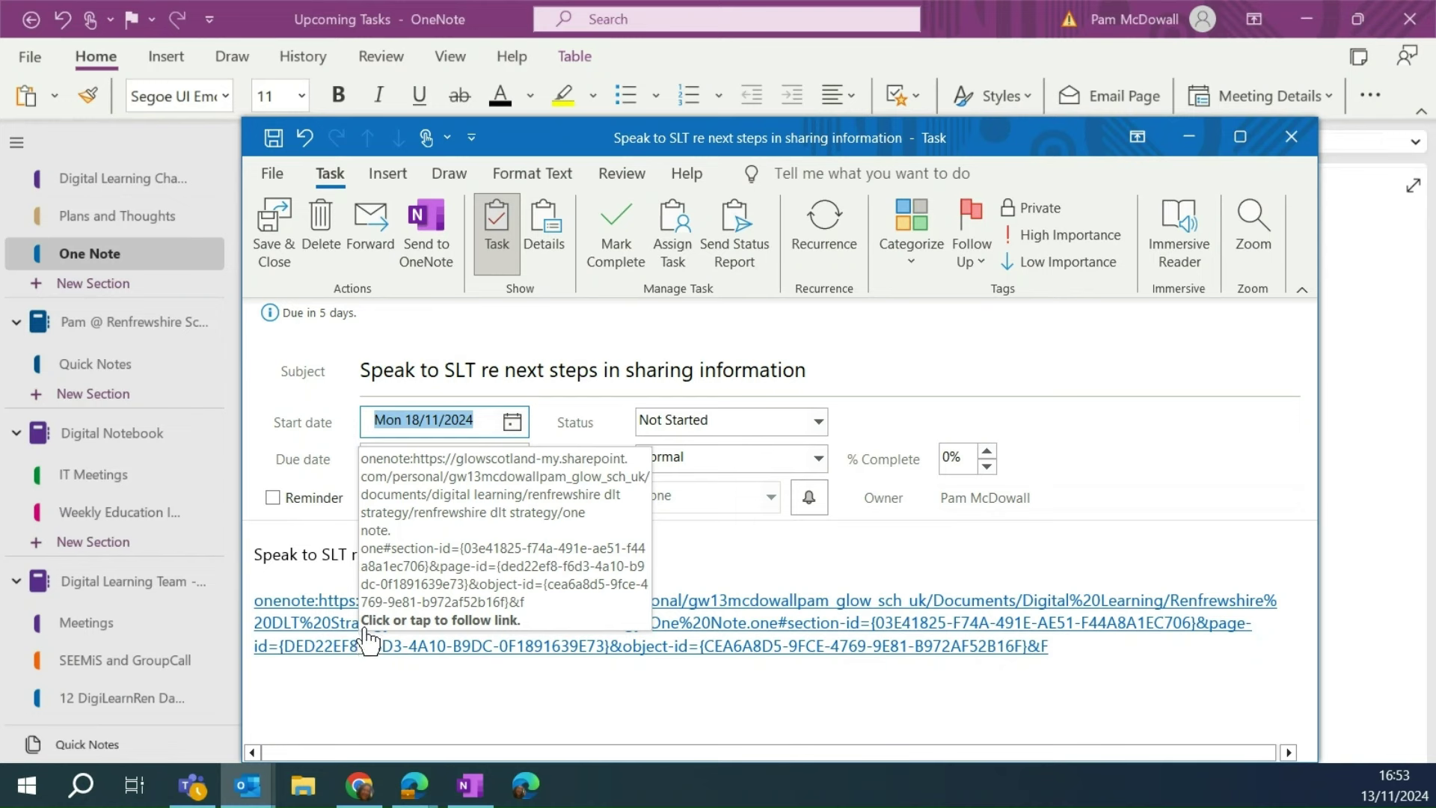
left_click(280, 231)
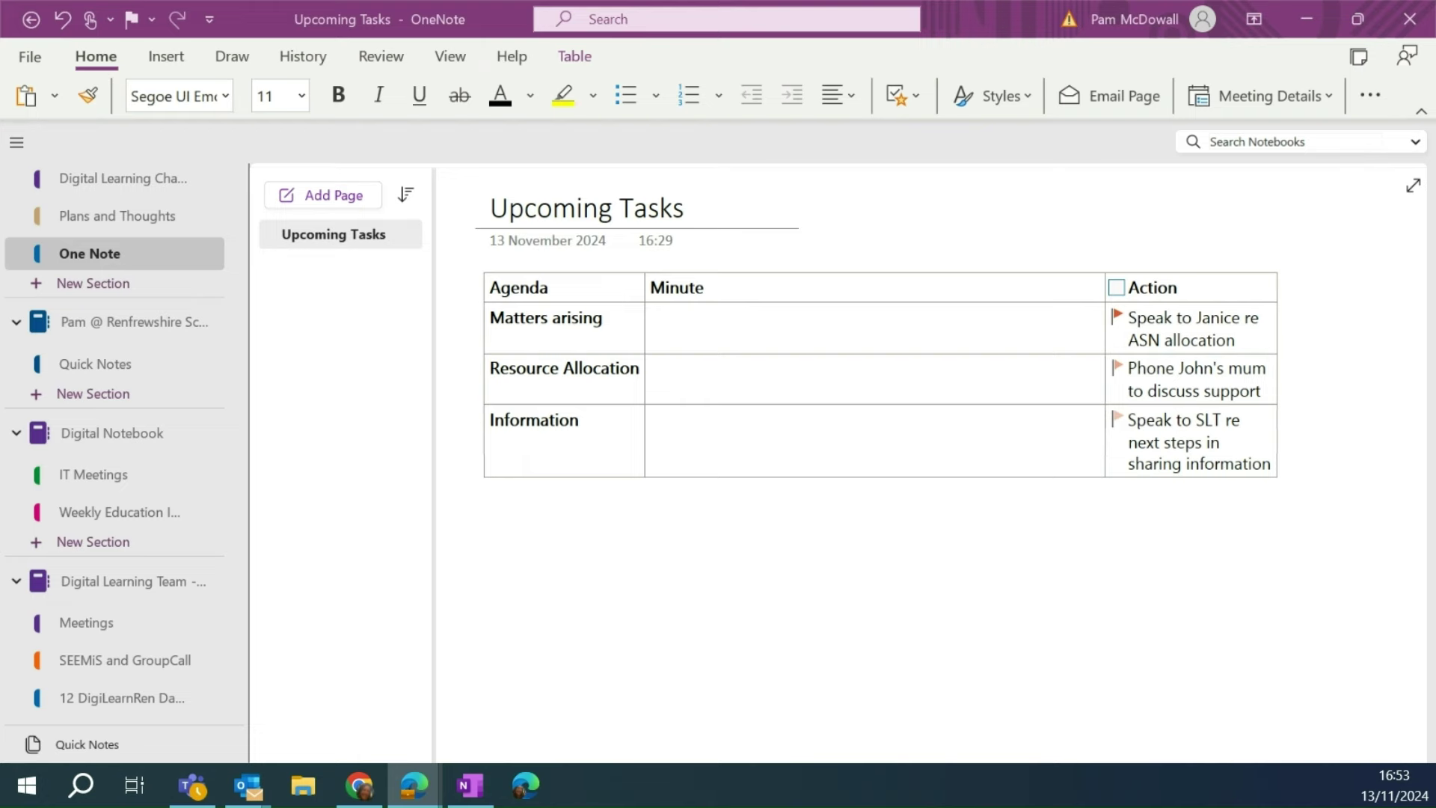
- Open the ASN allocation task from Outlook's To-Do bar and mark it complete
key("alt+Tab")
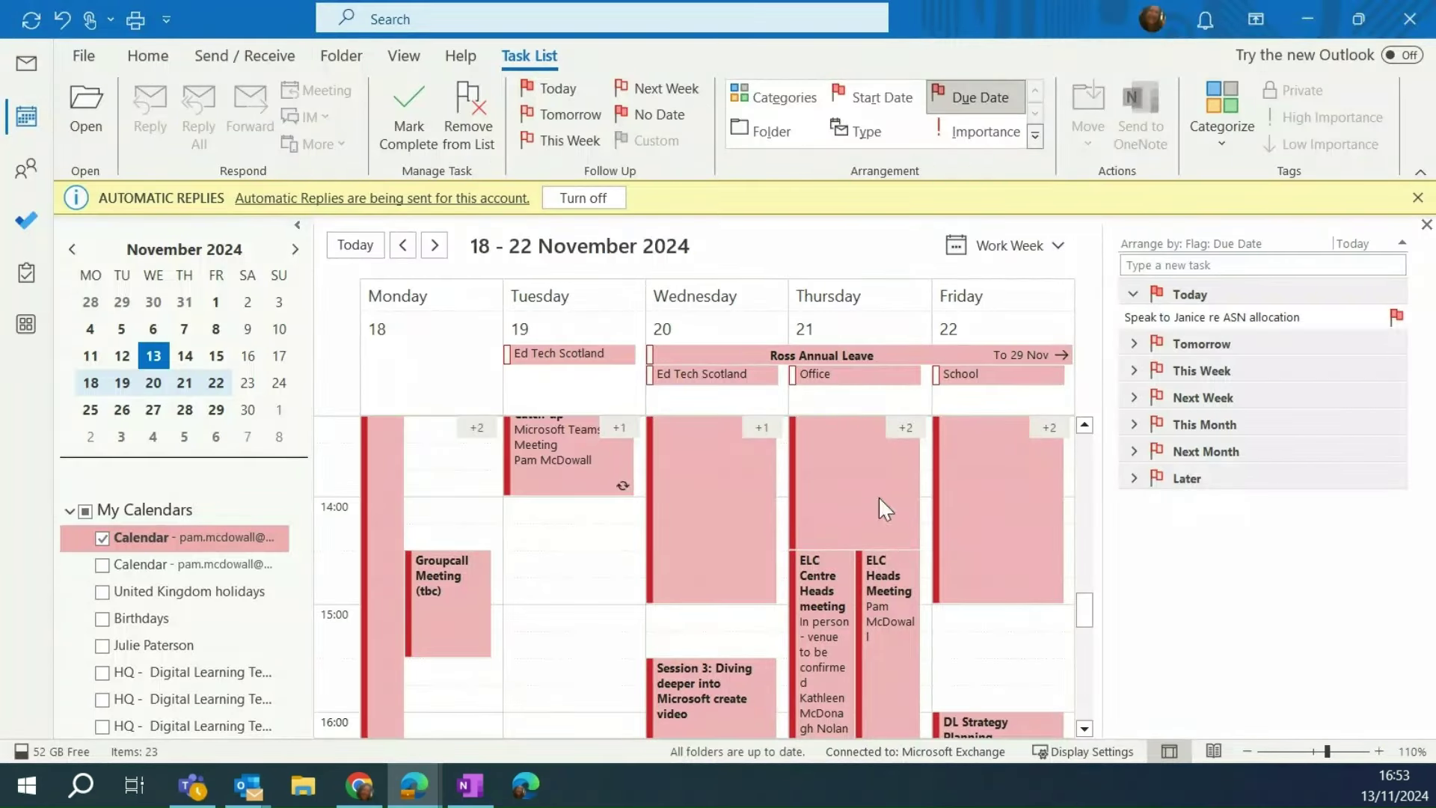
left_click(1255, 322)
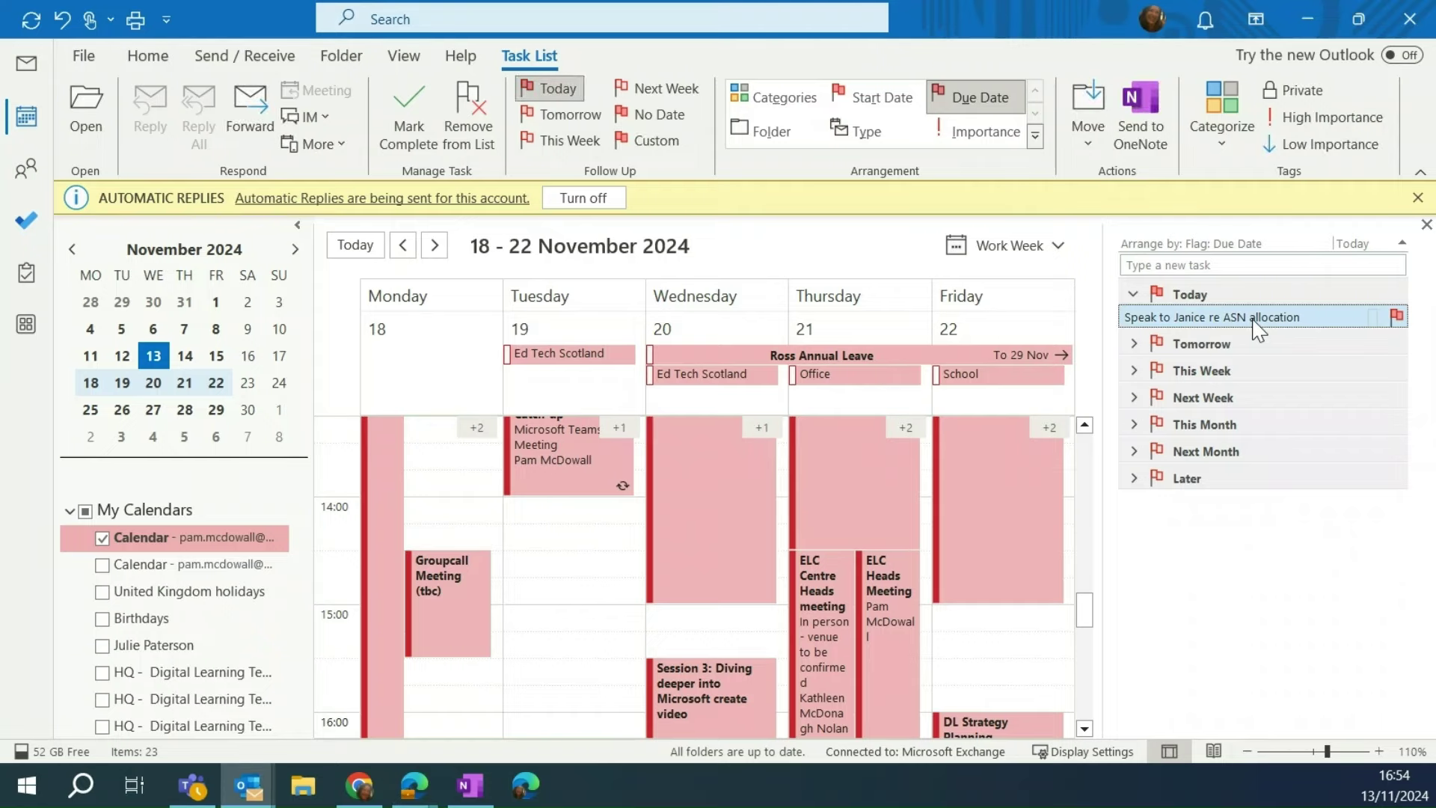
double_click(1254, 322)
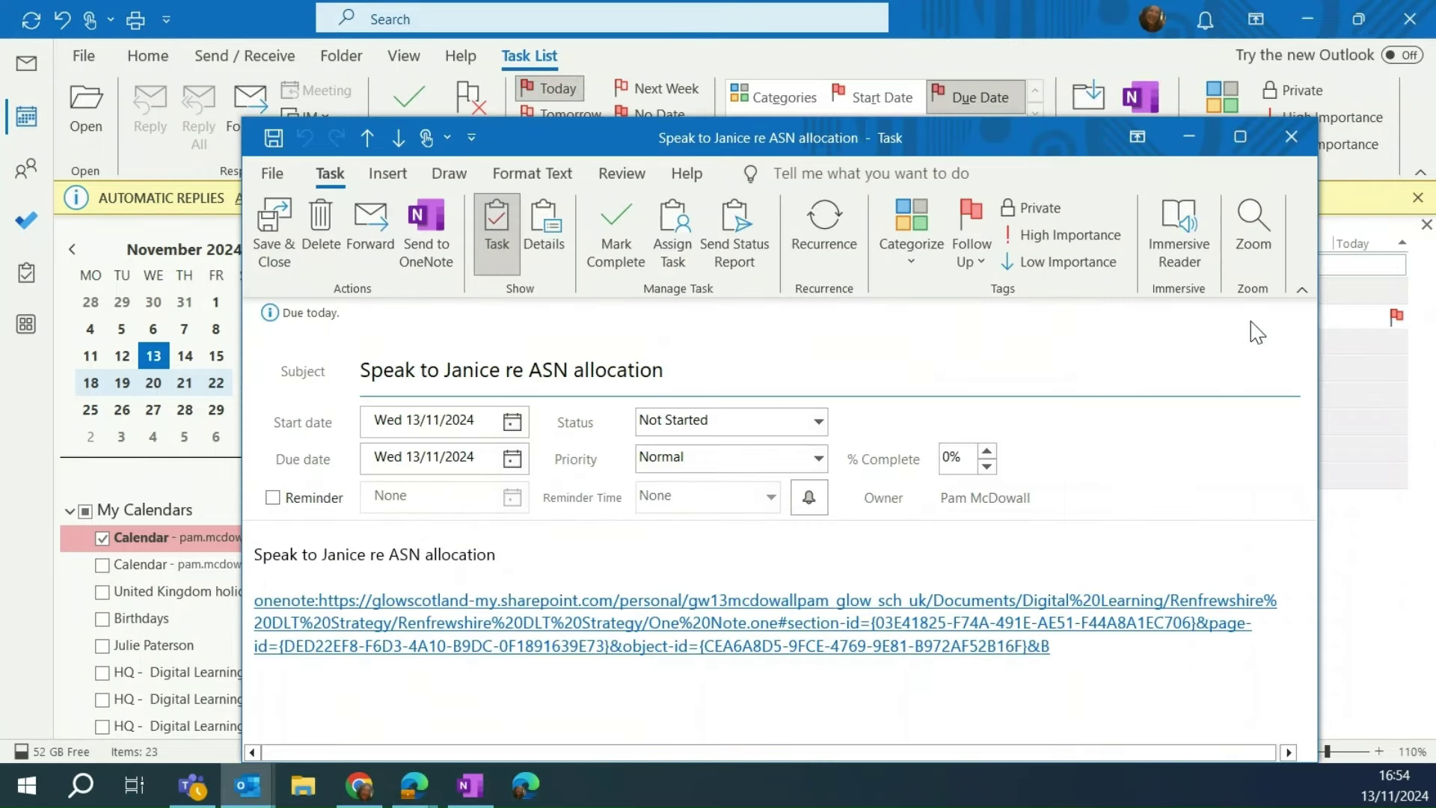
left_click(613, 245)
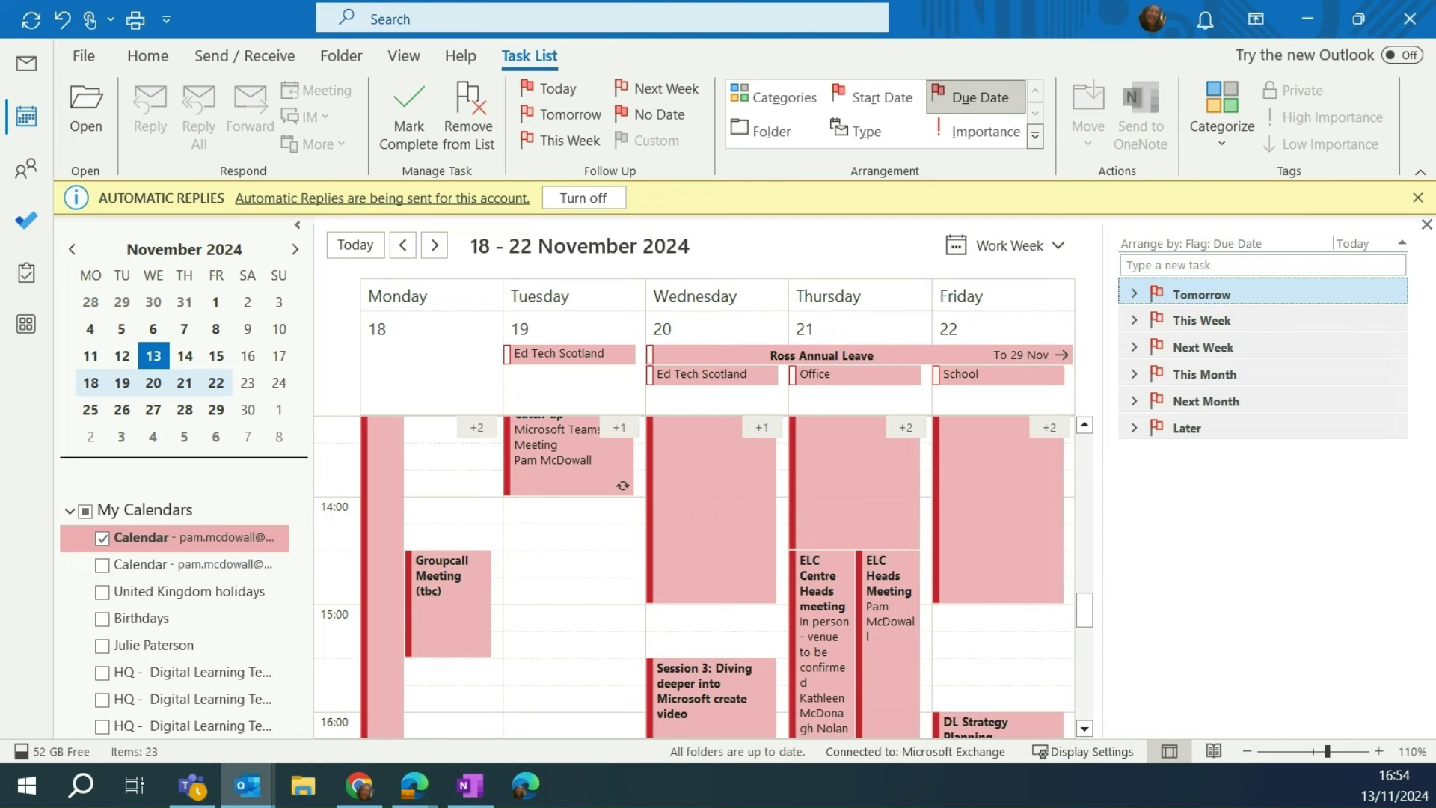
- Return to OneNote and dismiss the leftover SLT task window to see the ticked first action
key("alt+Tab")
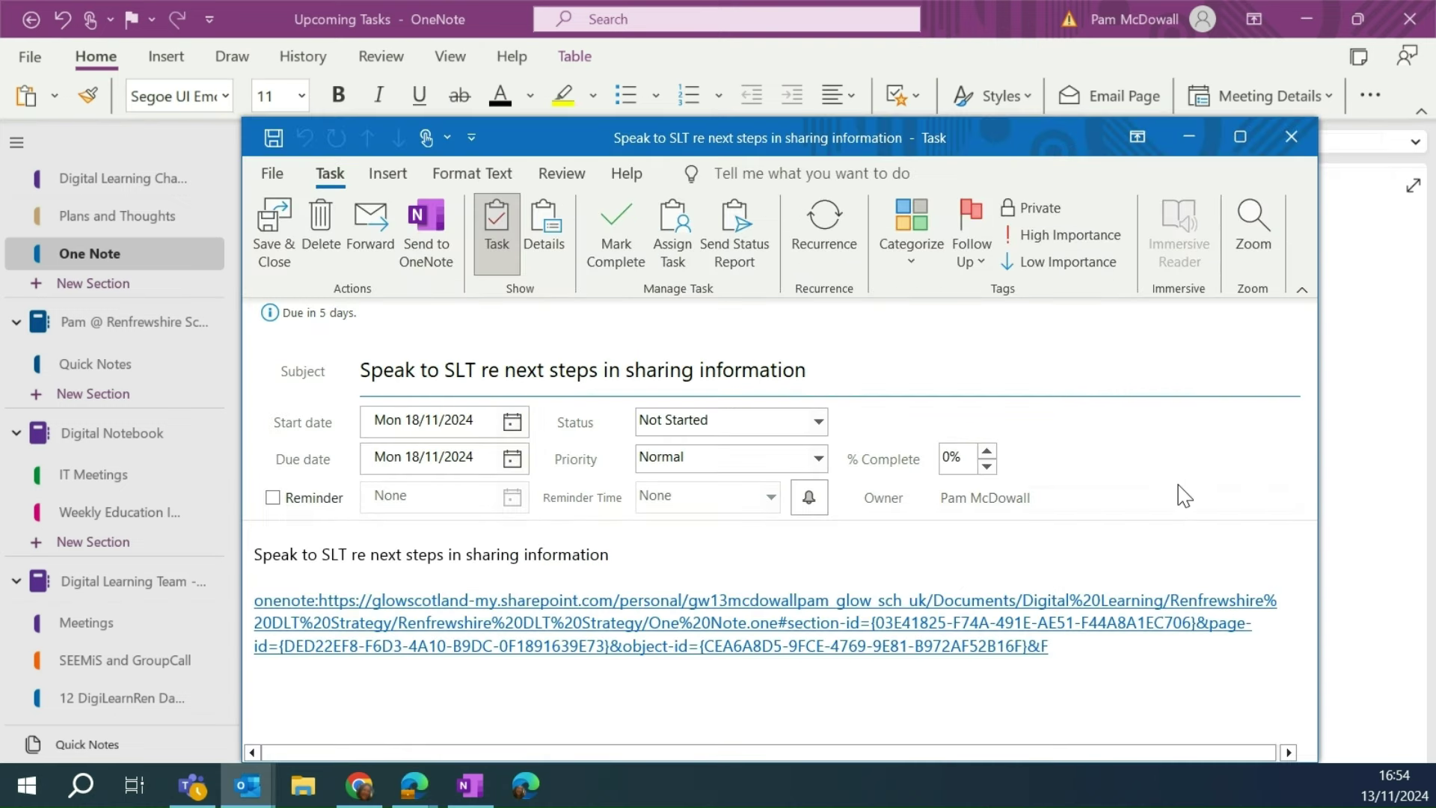
key("Escape")
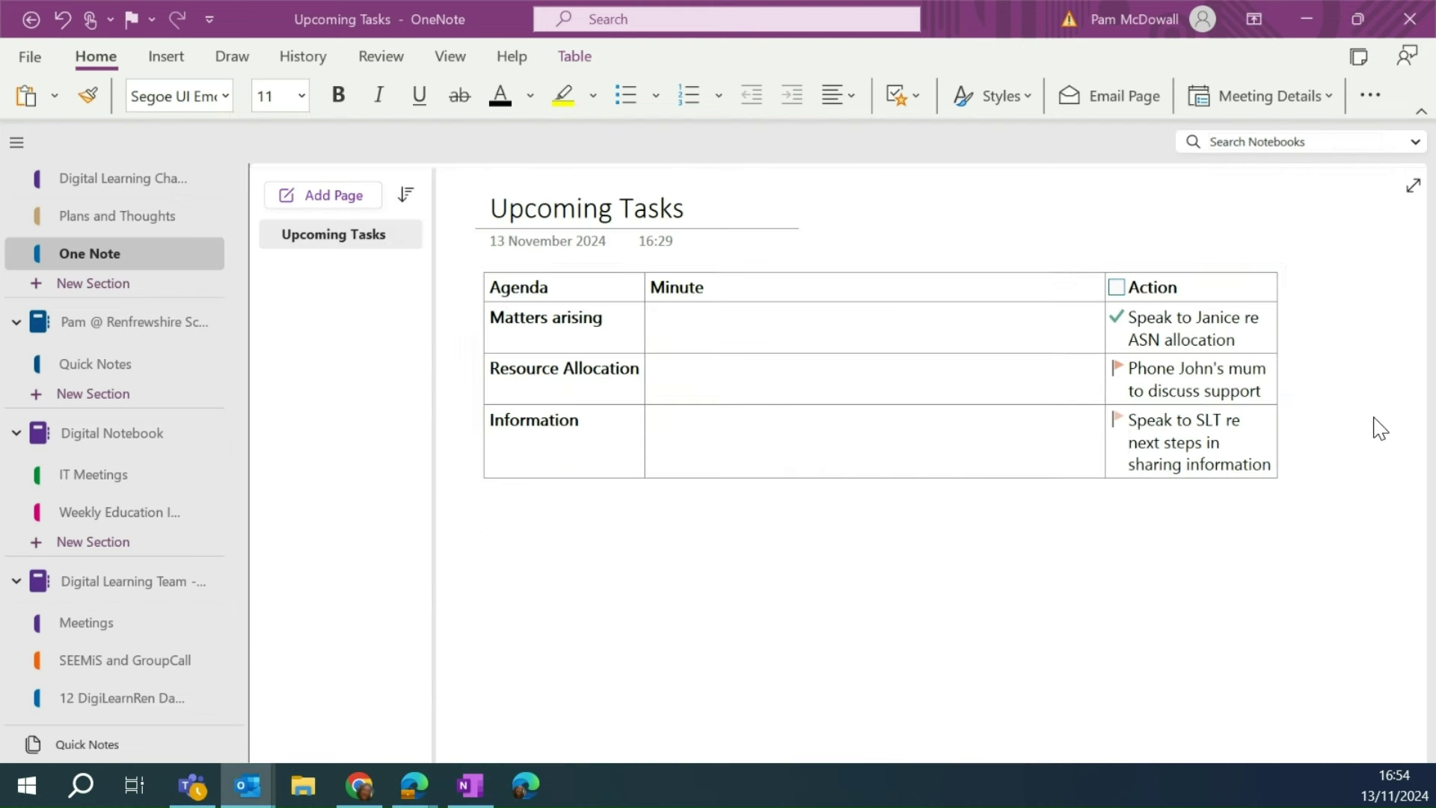